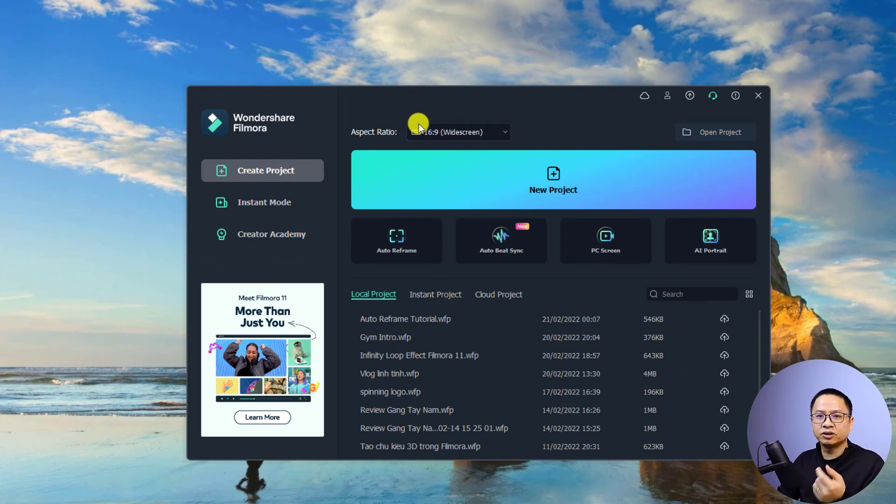
# - Create a new project with the 9:16 (Portrait) aspect ratio
pyautogui.click(502, 135)
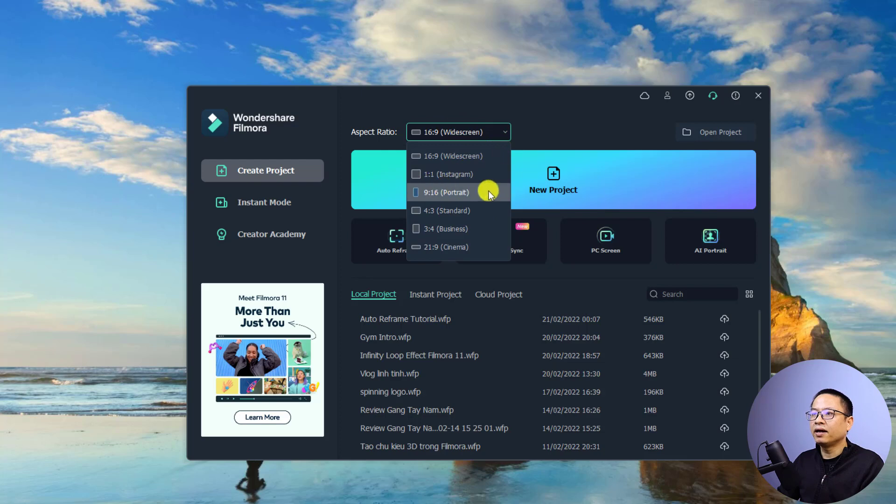
pyautogui.click(442, 192)
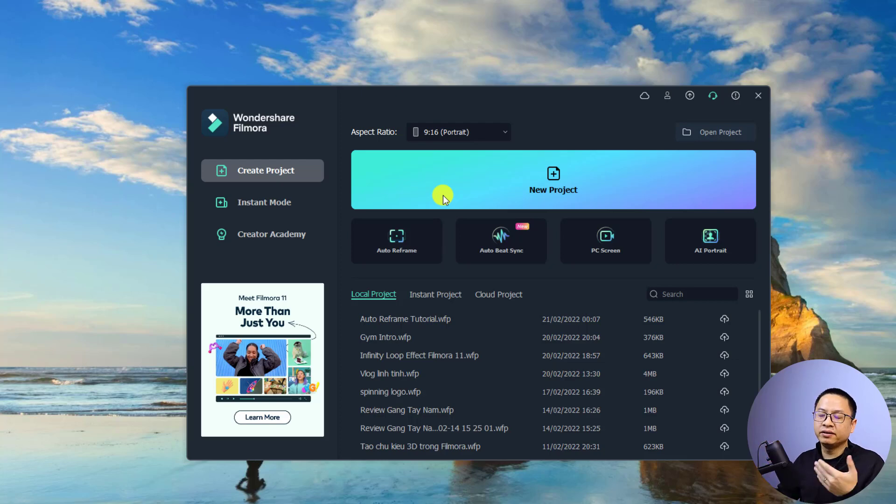
pyautogui.click(539, 187)
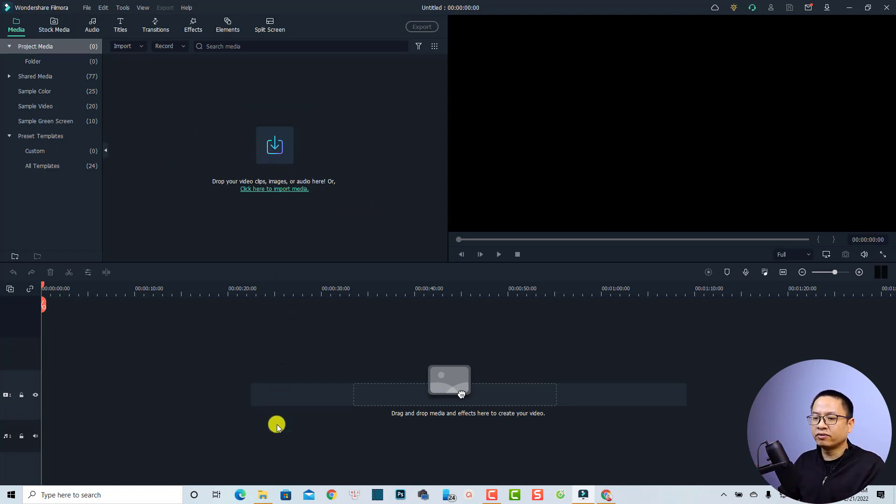
# - Import MVI_4668.MP4 from the 2022_02_19 folder into the project media and cancel its proxy
pyautogui.click(263, 493)
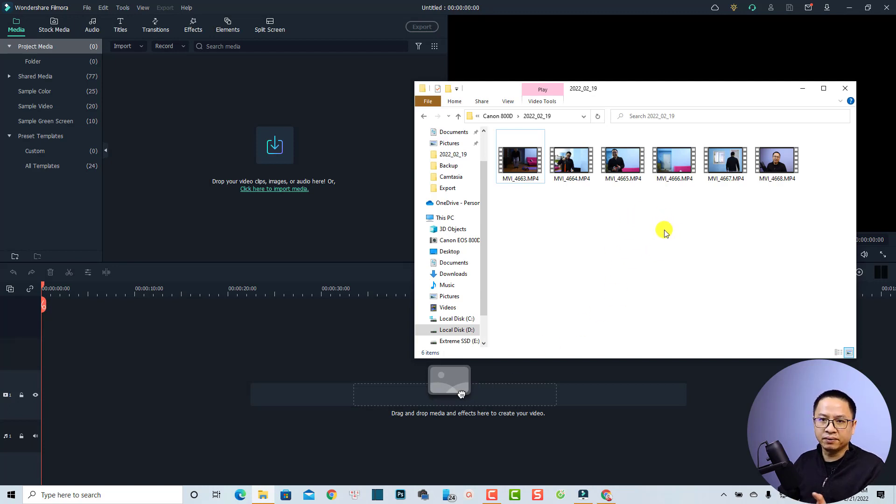
pyautogui.click(787, 176)
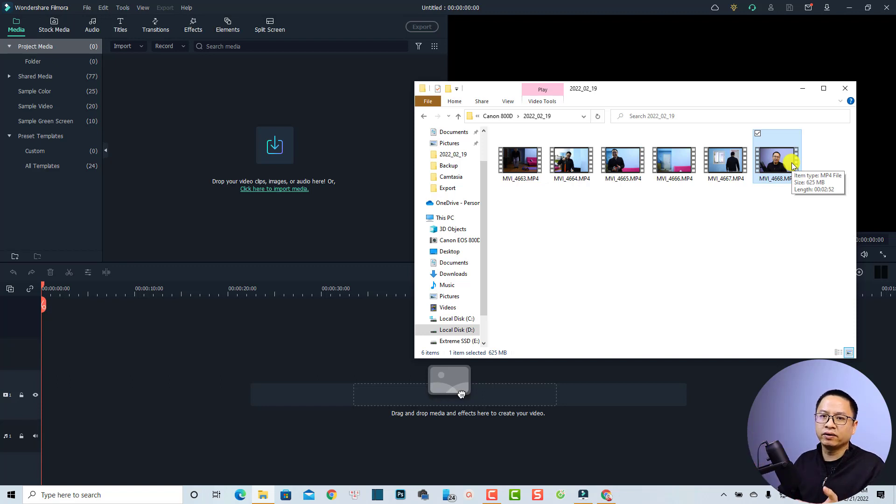
pyautogui.moveTo(792, 166); pyautogui.dragTo(254, 143)
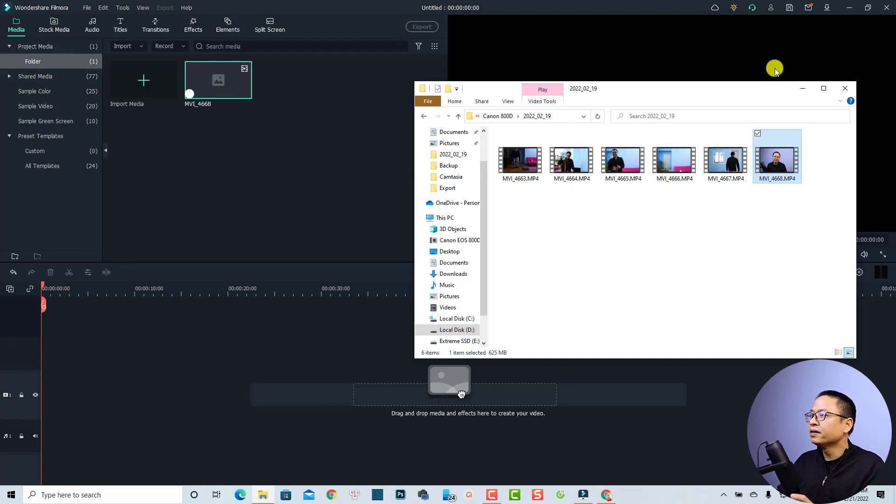
pyautogui.click(844, 88)
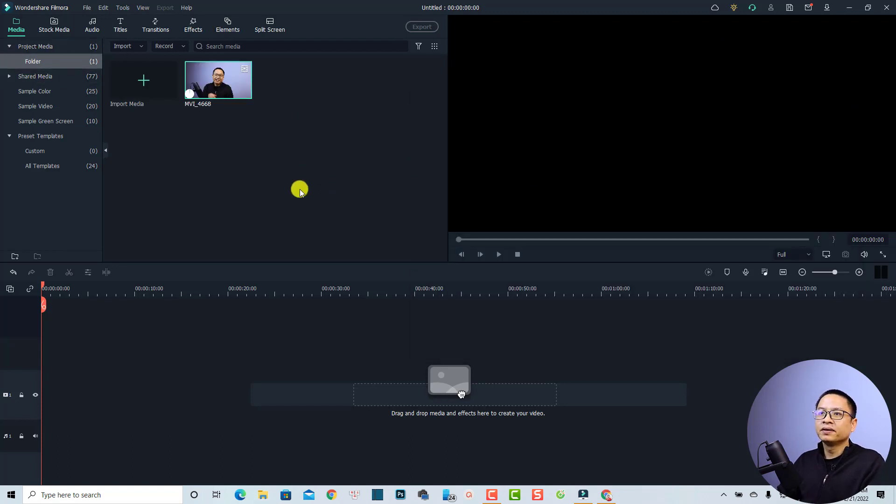
pyautogui.rightClick(198, 92)
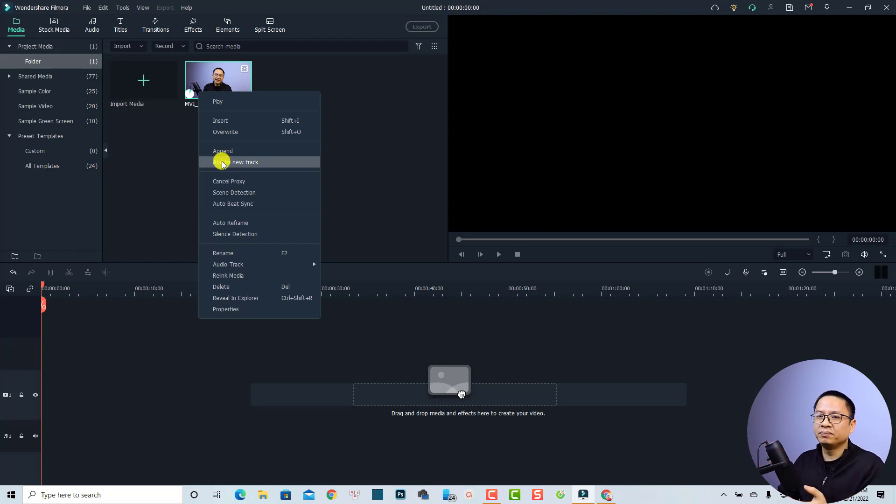
pyautogui.click(240, 182)
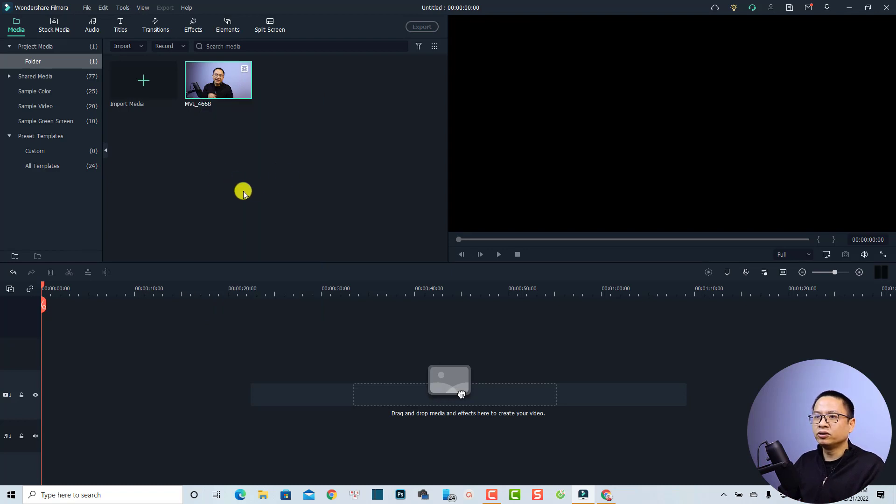
# - Add the MVI_4668 clip to the timeline, keeping the project settings of 1080 x 1920 25fps
pyautogui.moveTo(238, 102)
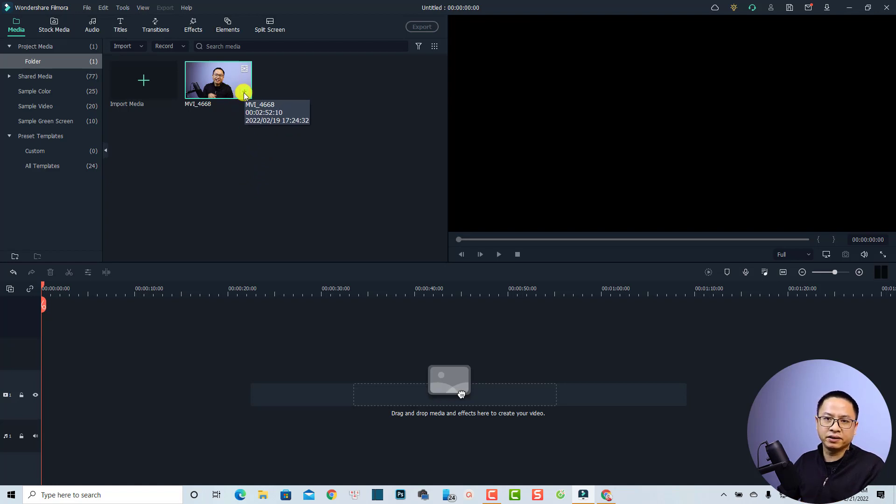
pyautogui.click(244, 93)
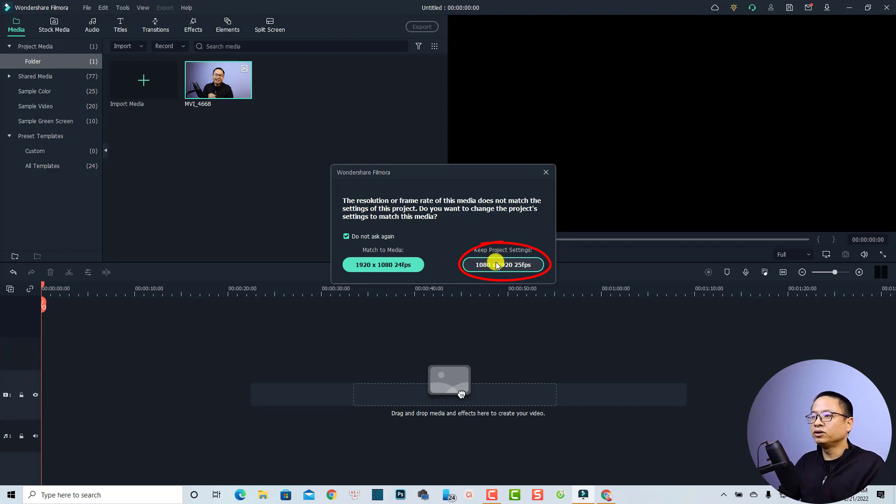
pyautogui.click(496, 264)
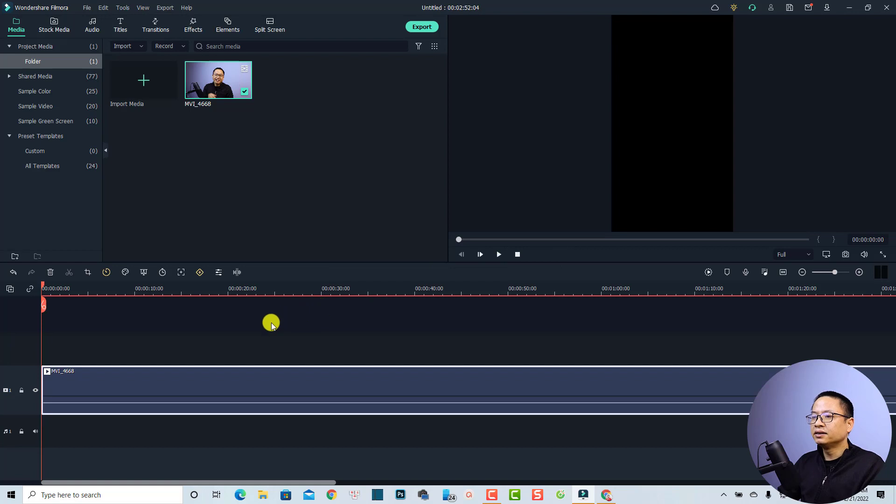
pyautogui.click(182, 346)
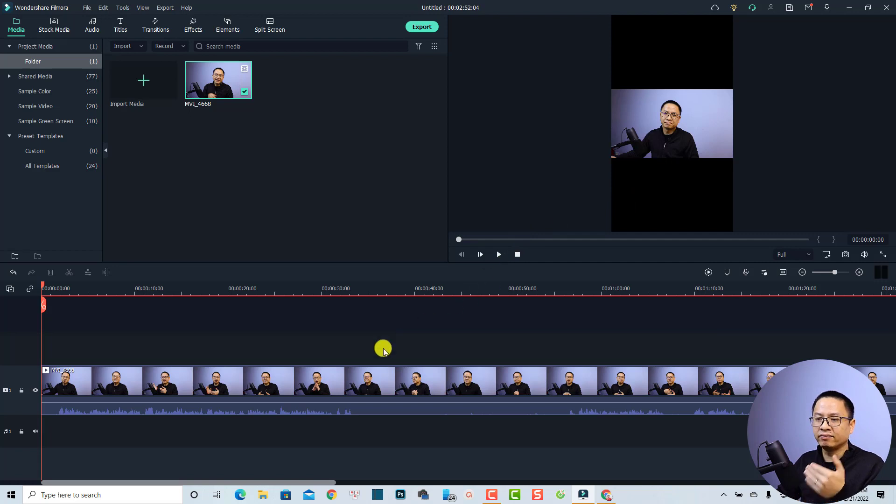
# - Select the MVI_4668 clip on the timeline and show the Utility category of the effects library
pyautogui.click(206, 386)
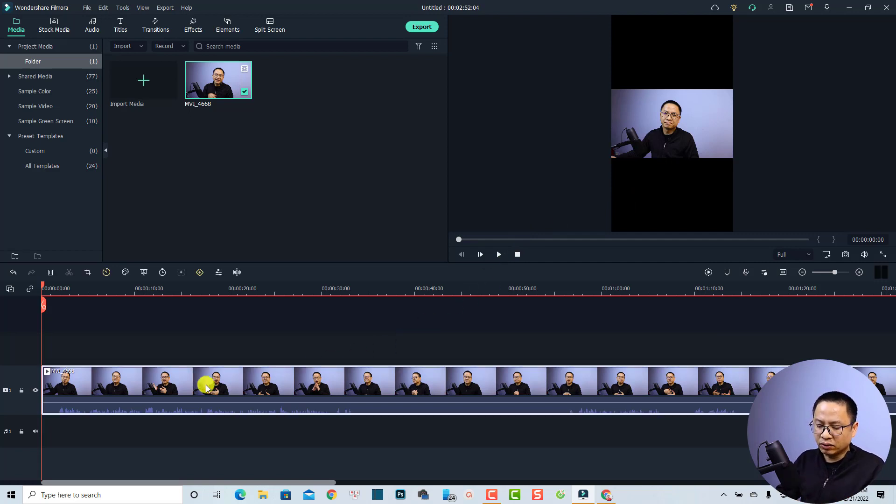
pyautogui.hotkey('ctrl', 'shift', 'm')
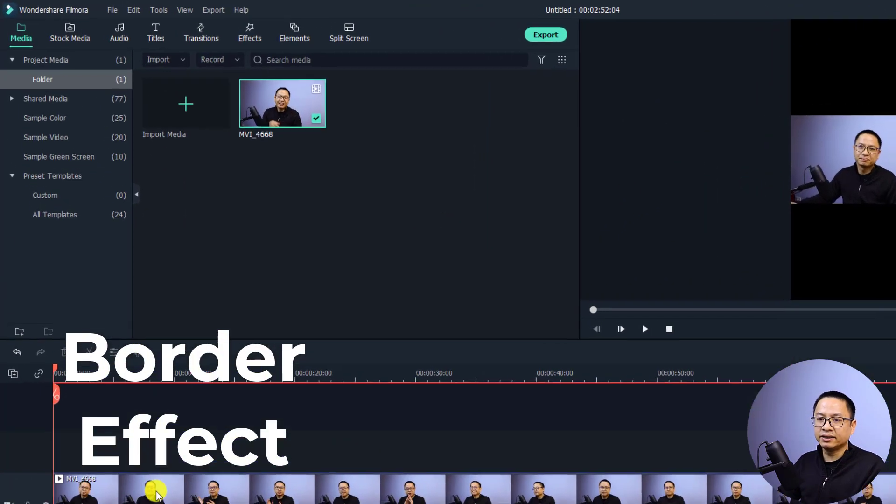
pyautogui.click(157, 493)
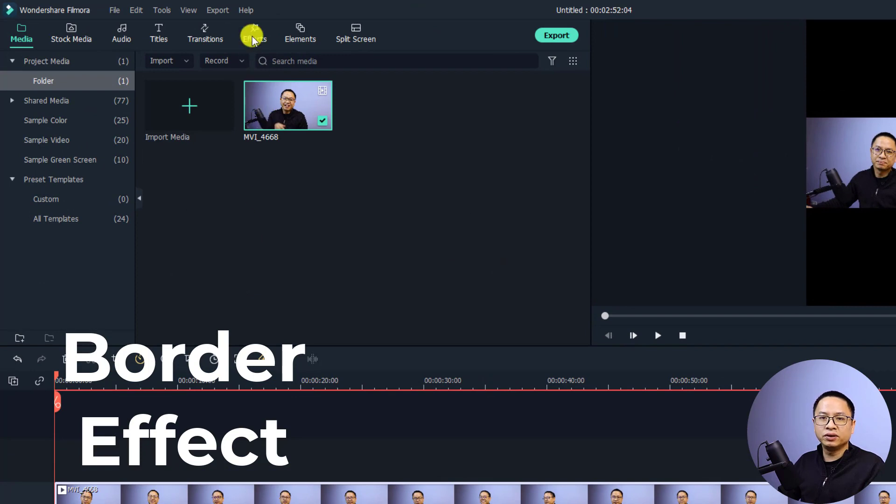
pyautogui.click(252, 37)
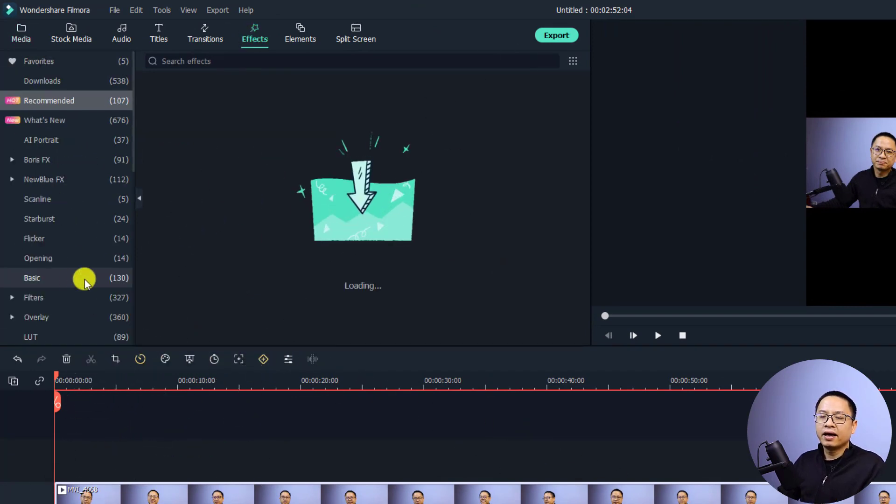
pyautogui.scroll(-3, 60, 296)
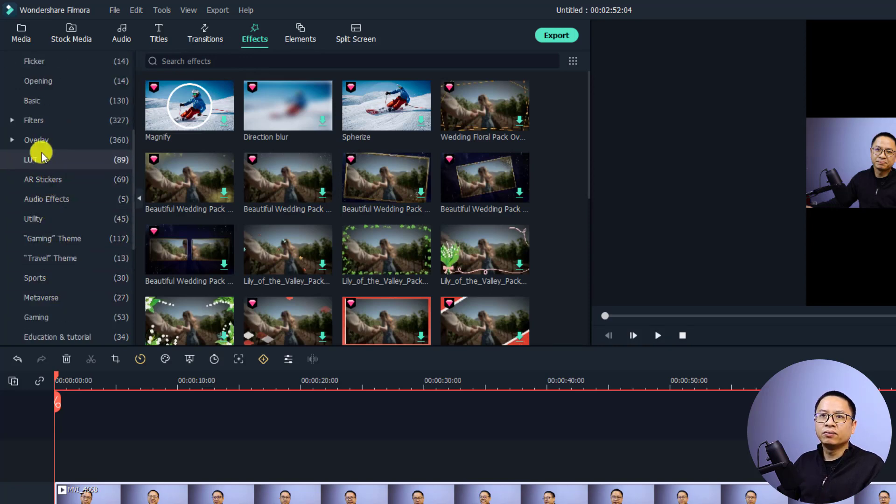
pyautogui.scroll(-2, 37, 144)
pyautogui.scroll(3, 52, 224)
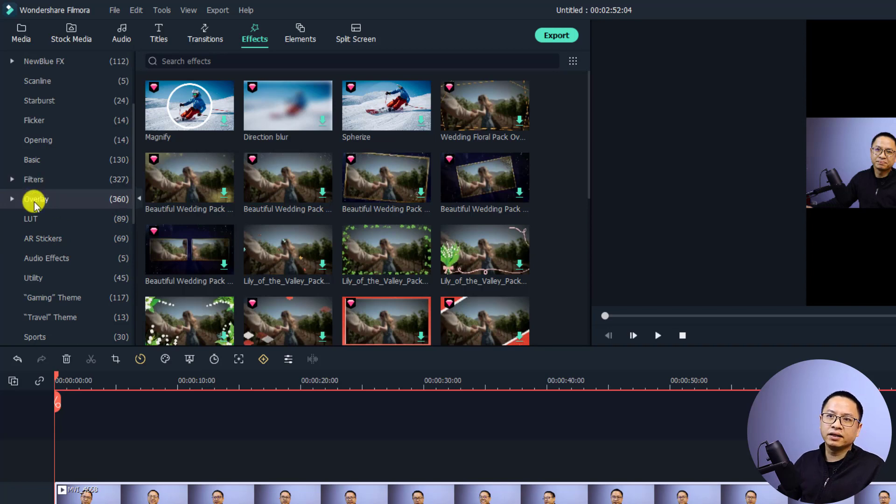
pyautogui.click(41, 278)
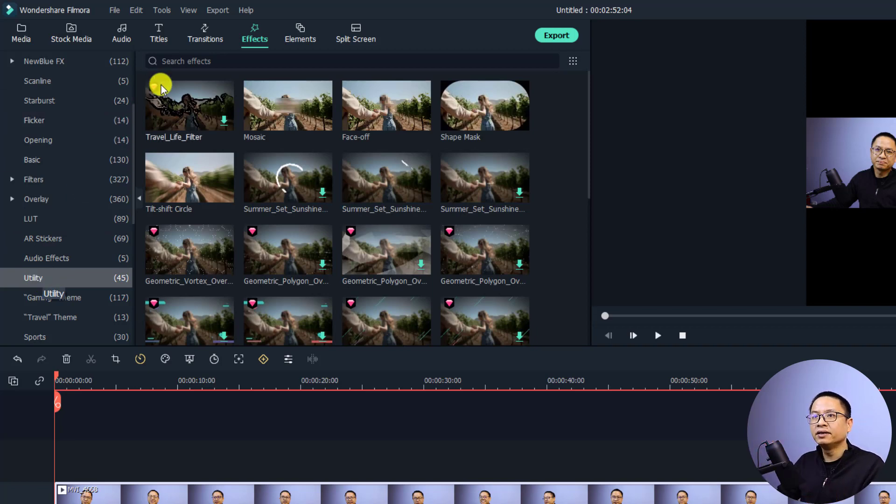
# - Search the effects for "border" and apply the Border effect to the MVI_4668 clip
pyautogui.click(193, 65)
pyautogui.write('bo')
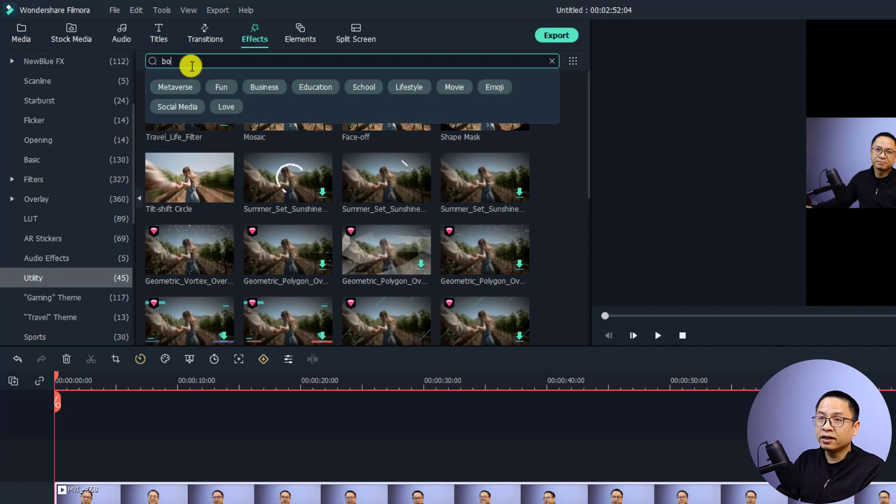
pyautogui.write('rder')
pyautogui.press('Return')
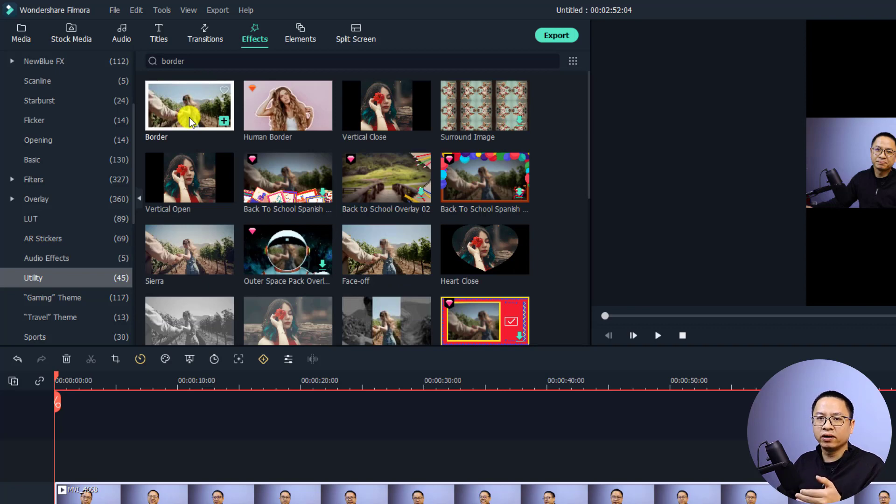
pyautogui.moveTo(186, 117); pyautogui.dragTo(141, 476)
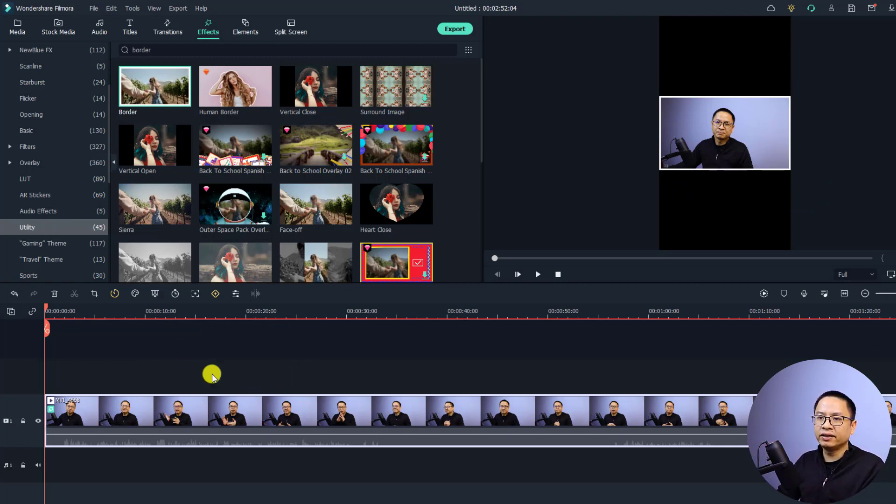
# - Set the Border effect's start color to dark purple and its end color to light yellow-green
pyautogui.click(235, 293)
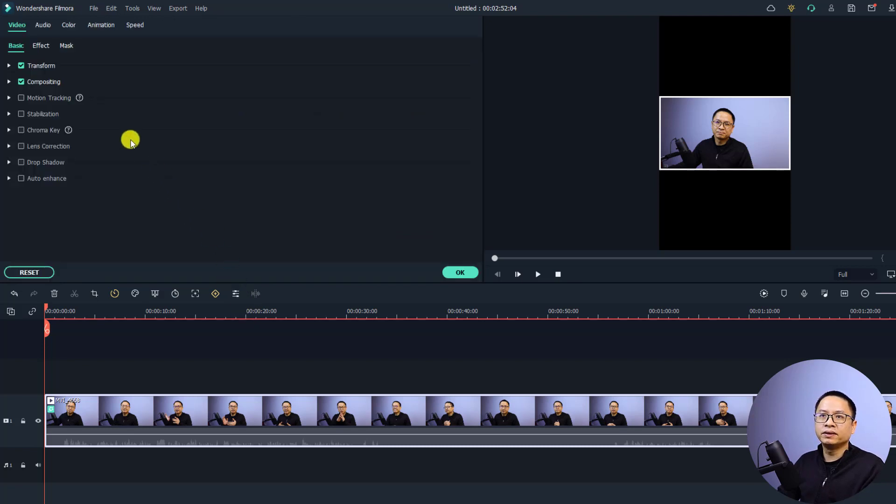
pyautogui.click(41, 45)
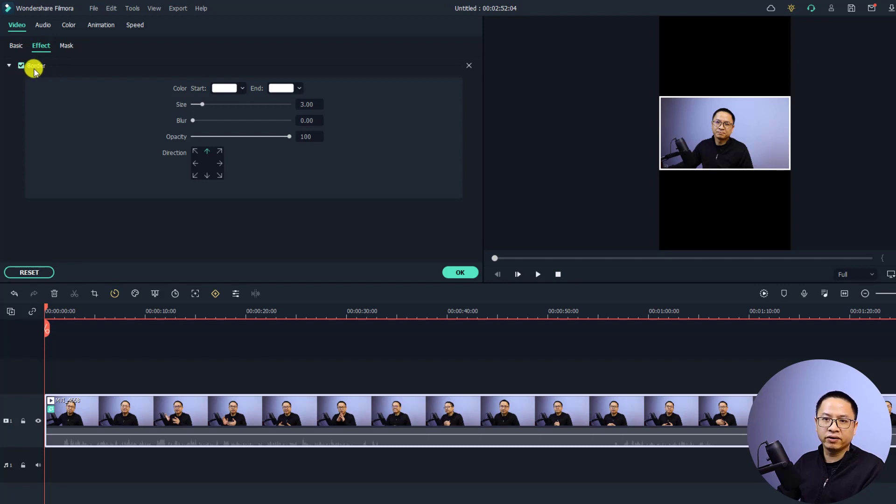
pyautogui.click(242, 89)
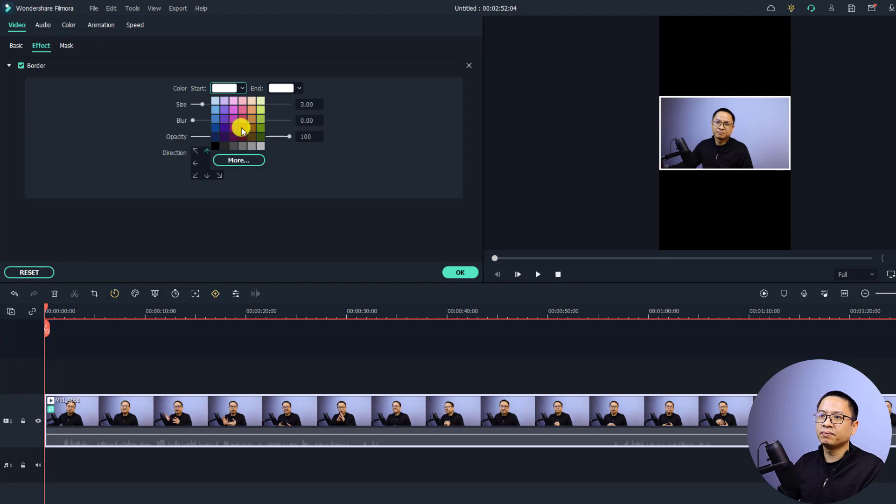
pyautogui.click(225, 127)
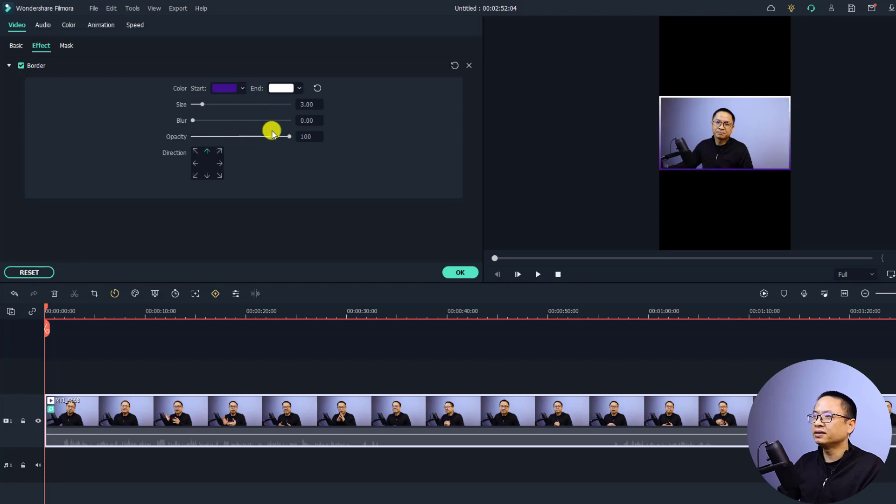
pyautogui.click(299, 88)
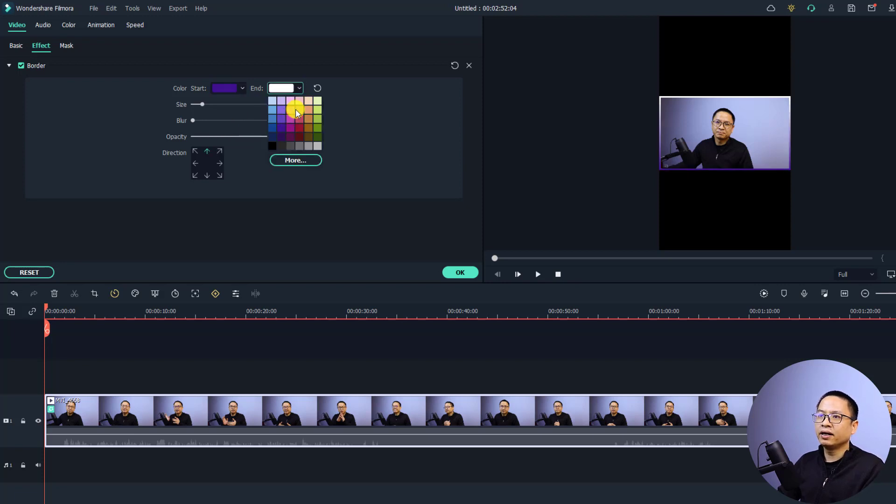
pyautogui.click(319, 110)
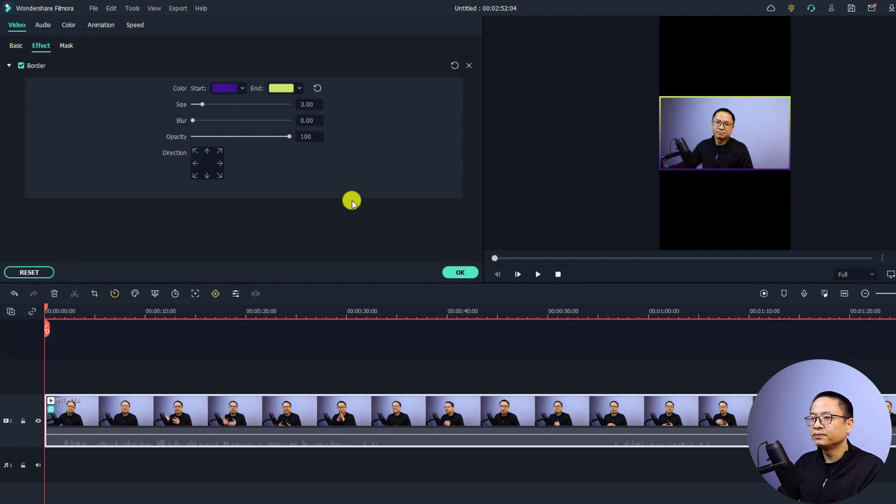
pyautogui.click(457, 272)
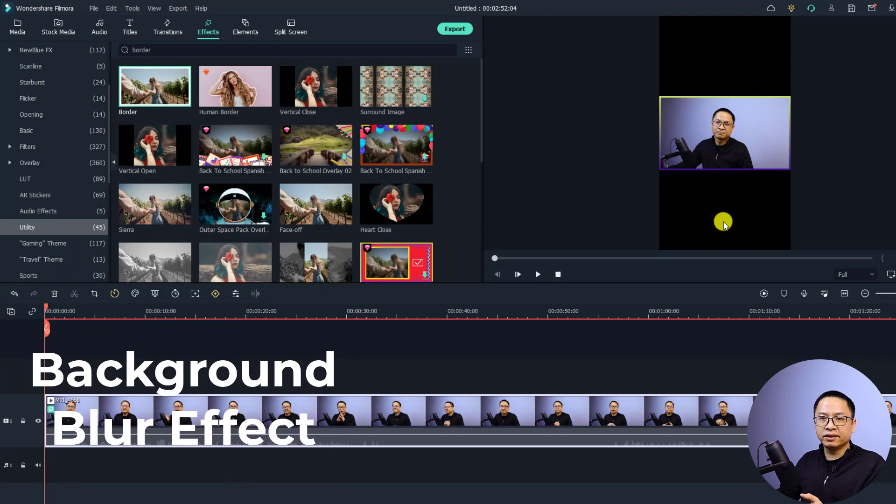
# - Expand the Filters group of the effects library and show its Background Blur category
pyautogui.moveTo(145, 171)
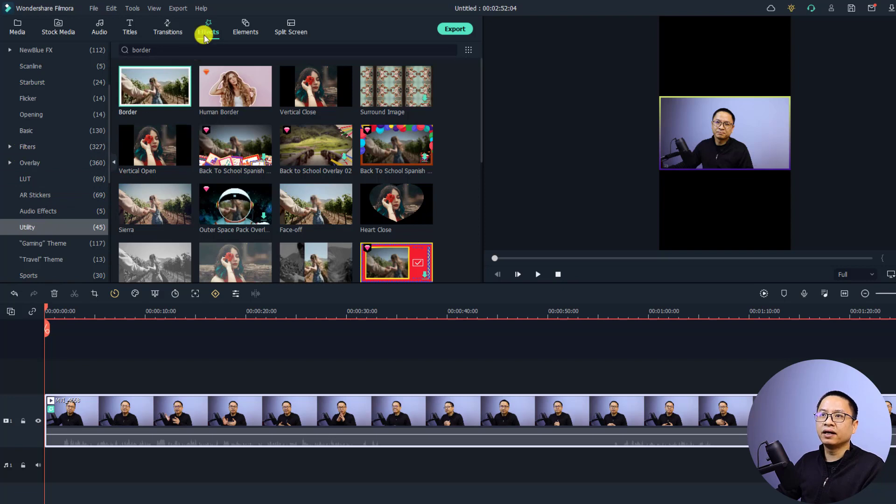
pyautogui.click(9, 148)
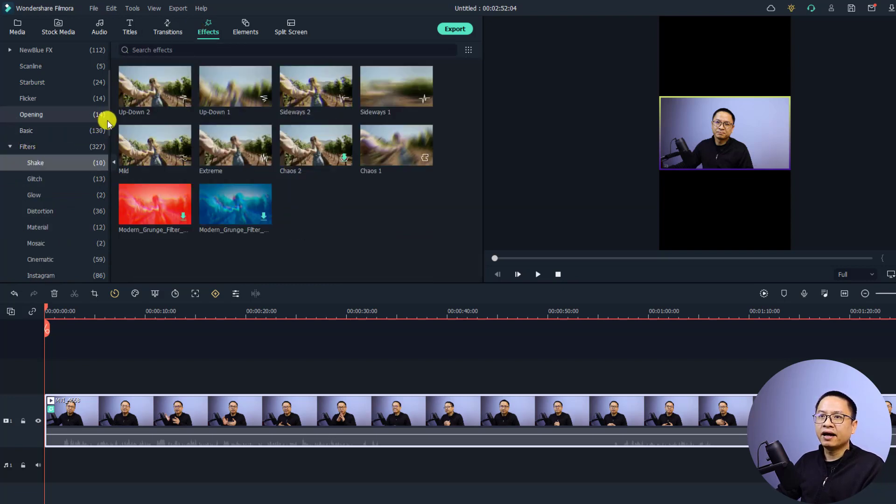
pyautogui.moveTo(109, 122); pyautogui.dragTo(91, 179)
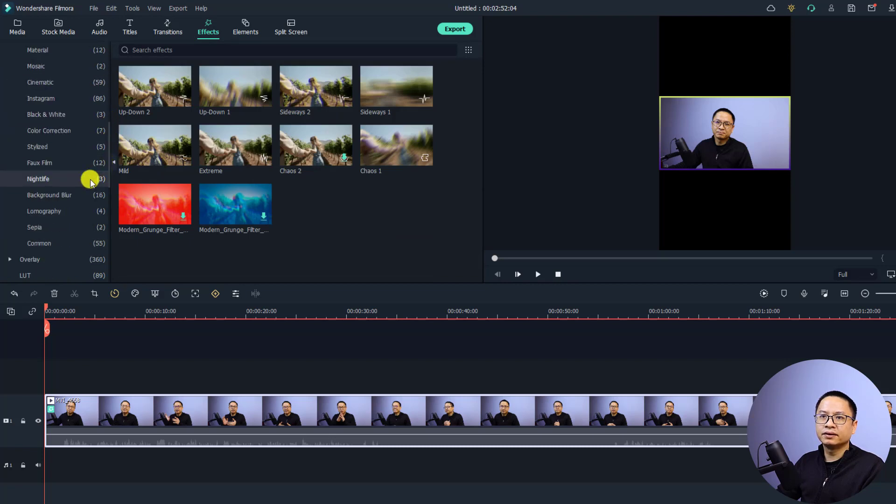
pyautogui.click(44, 195)
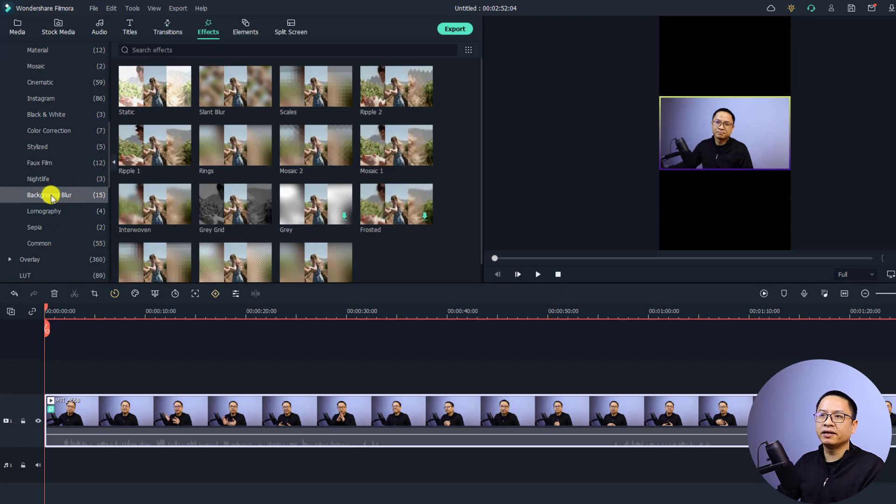
# - Add the Diamonds background blur to the track above the MVI_4668 clip, starting at the beginning of the timeline
pyautogui.scroll(-1, 150, 246)
pyautogui.click(202, 236)
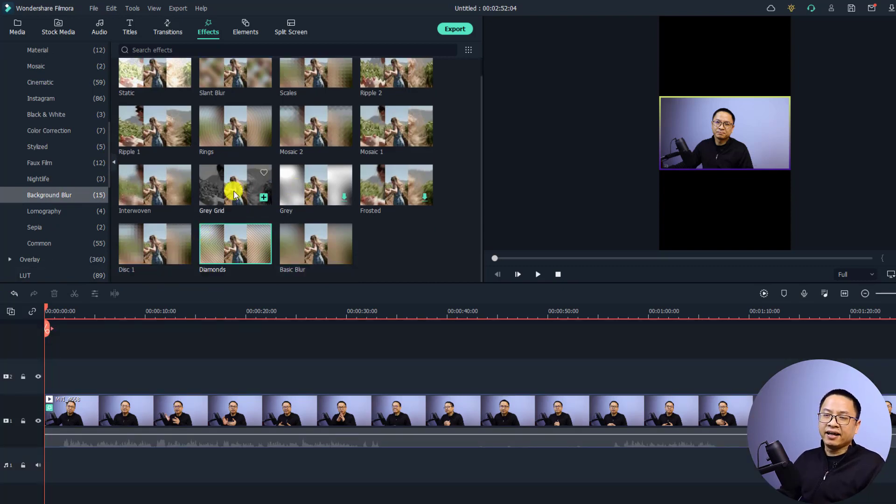
pyautogui.moveTo(240, 233)
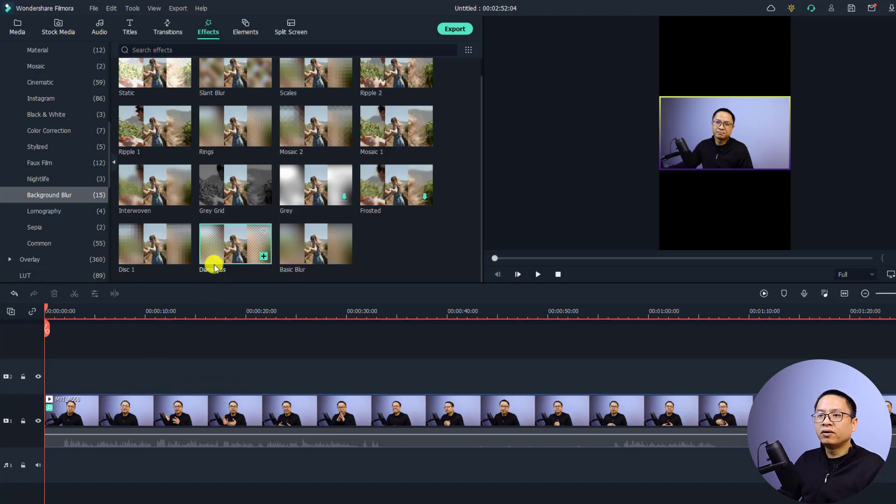
pyautogui.moveTo(230, 259); pyautogui.dragTo(174, 431)
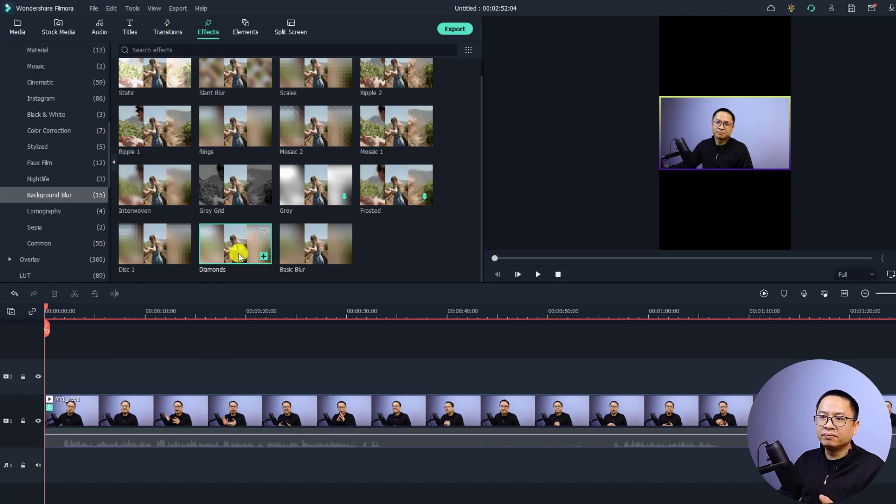
pyautogui.moveTo(239, 256); pyautogui.dragTo(47, 382)
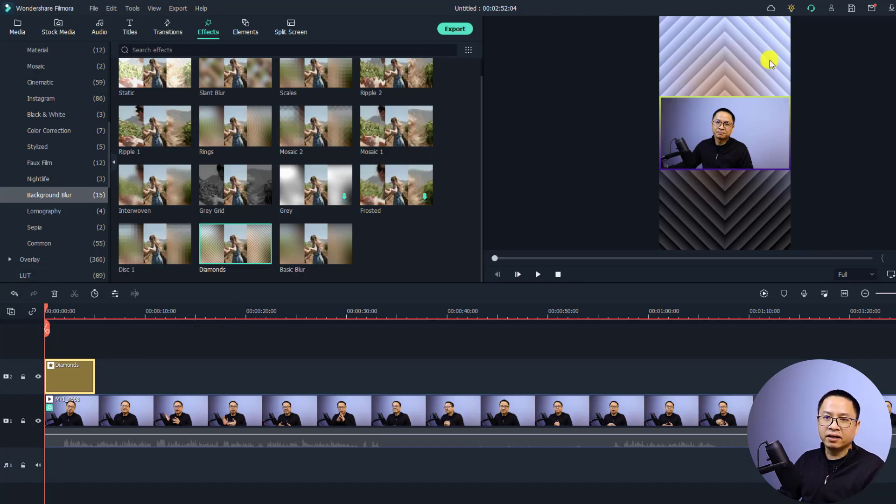
# - Adjust the length of the Diamonds effect so it ends at about 35 seconds, and play the opening
pyautogui.moveTo(95, 379); pyautogui.dragTo(873, 361)
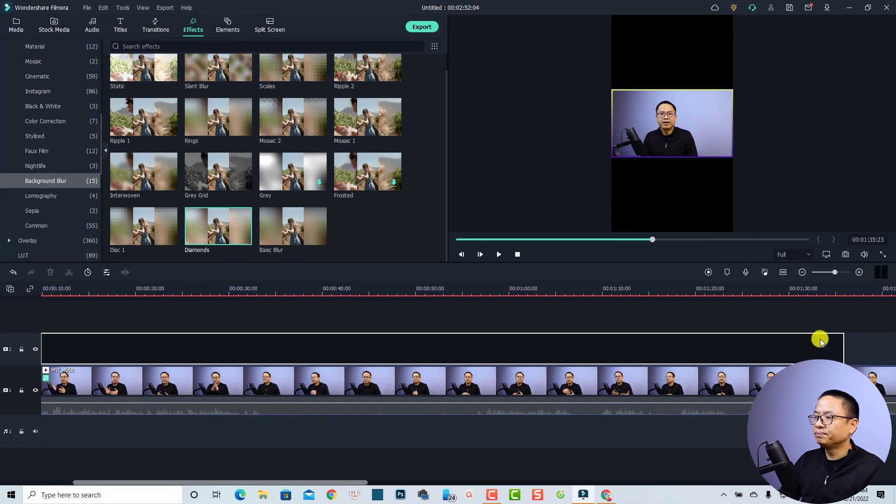
pyautogui.moveTo(826, 341); pyautogui.dragTo(827, 343)
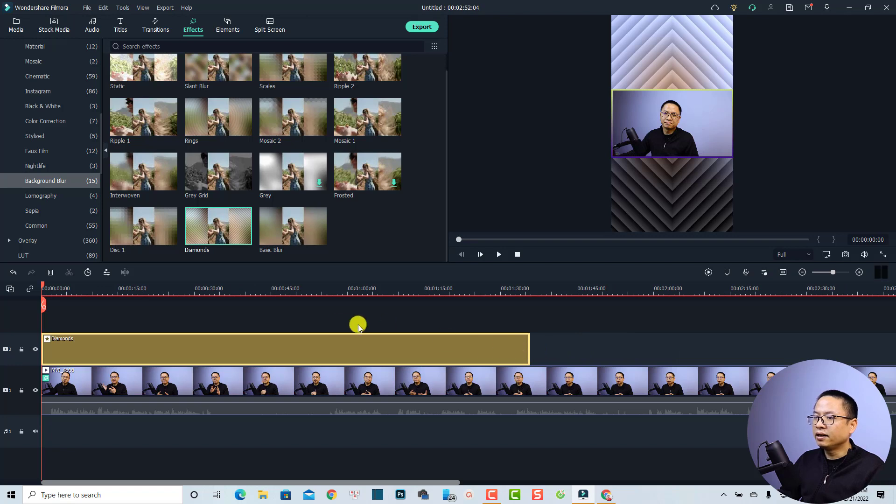
pyautogui.moveTo(530, 350); pyautogui.dragTo(222, 356)
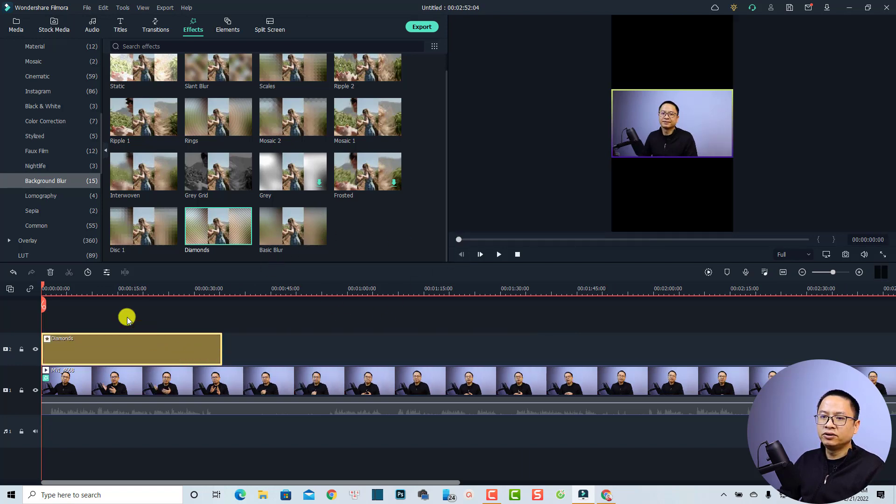
pyautogui.click(104, 313)
pyautogui.press('space')
pyautogui.press('space')
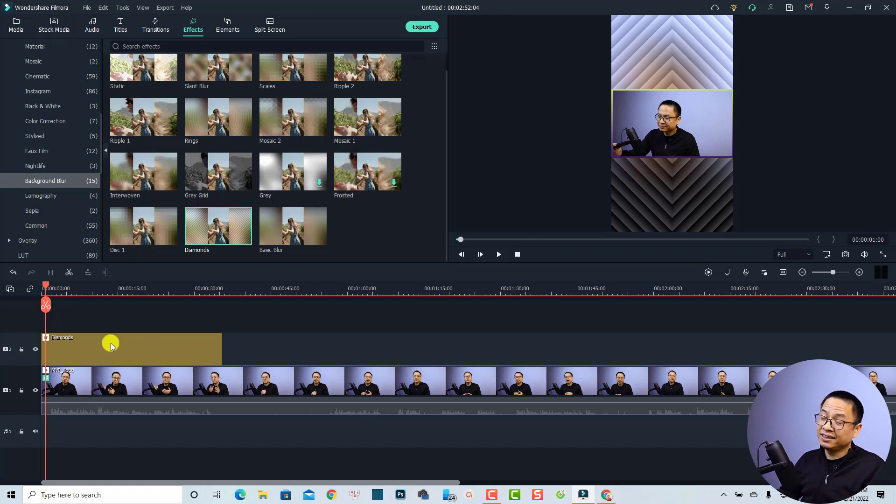
# - Show the Titles category of the title library and filter it to free items only
pyautogui.click(120, 29)
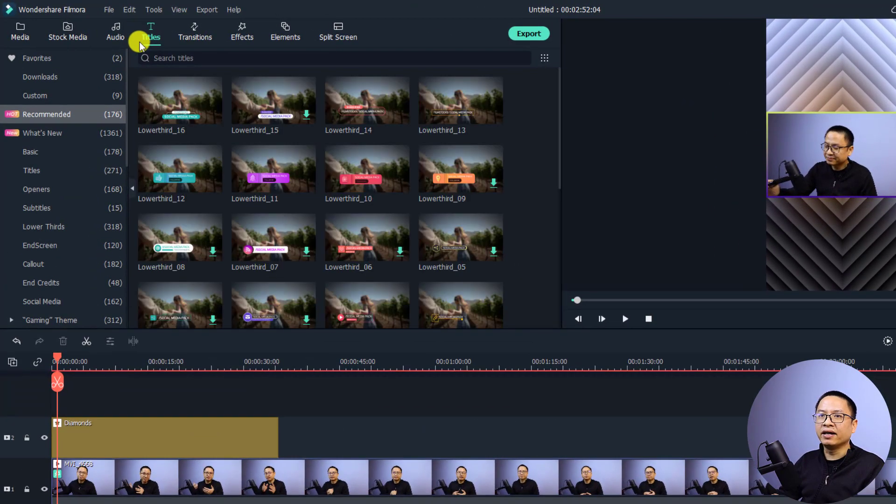
pyautogui.moveTo(194, 206)
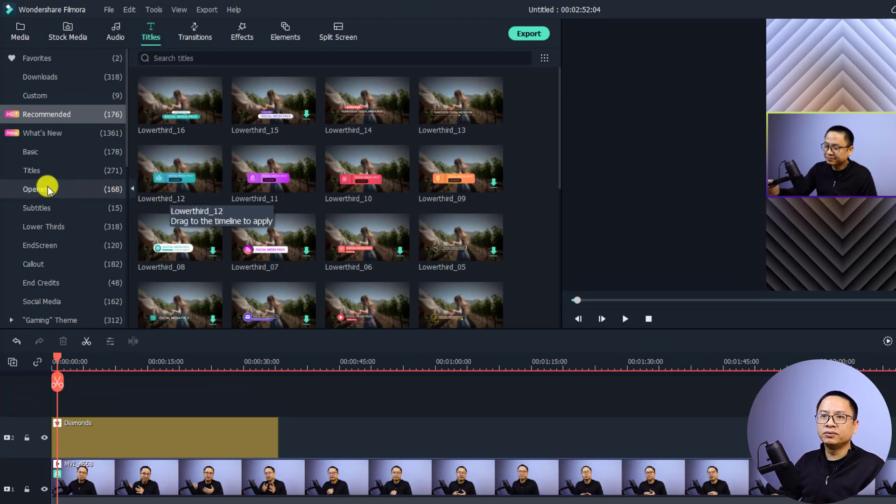
pyautogui.click(30, 170)
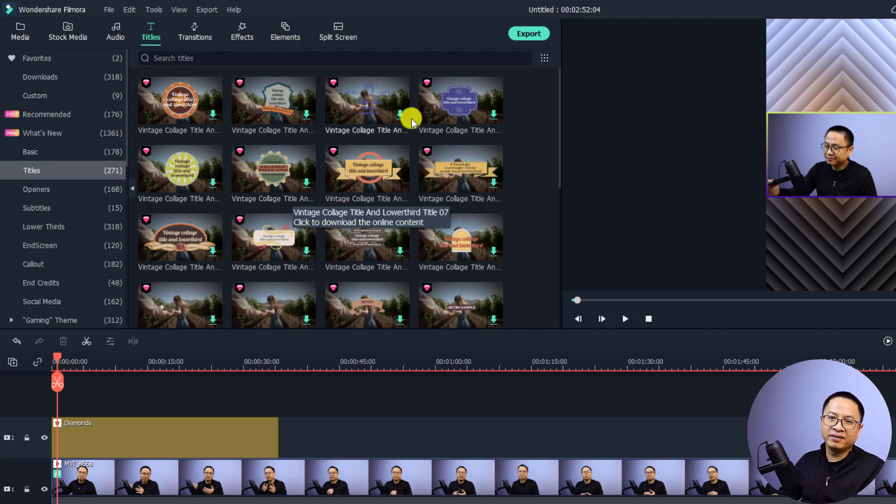
pyautogui.click(544, 58)
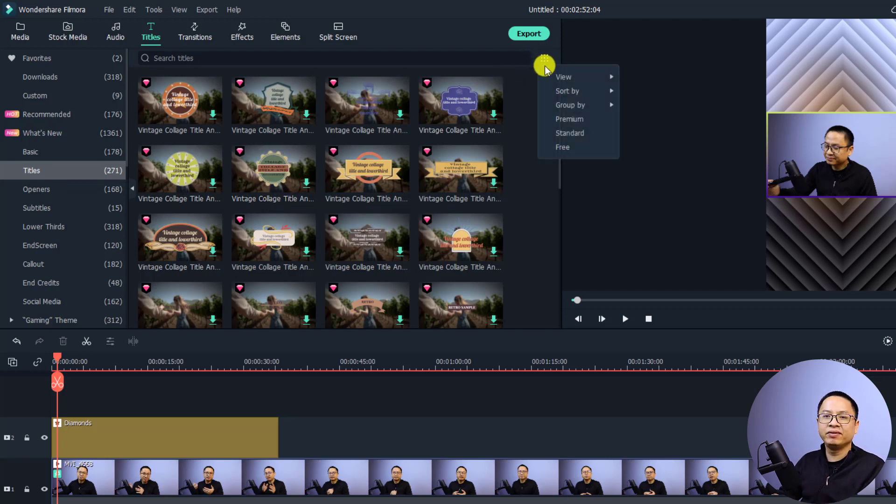
pyautogui.click(562, 147)
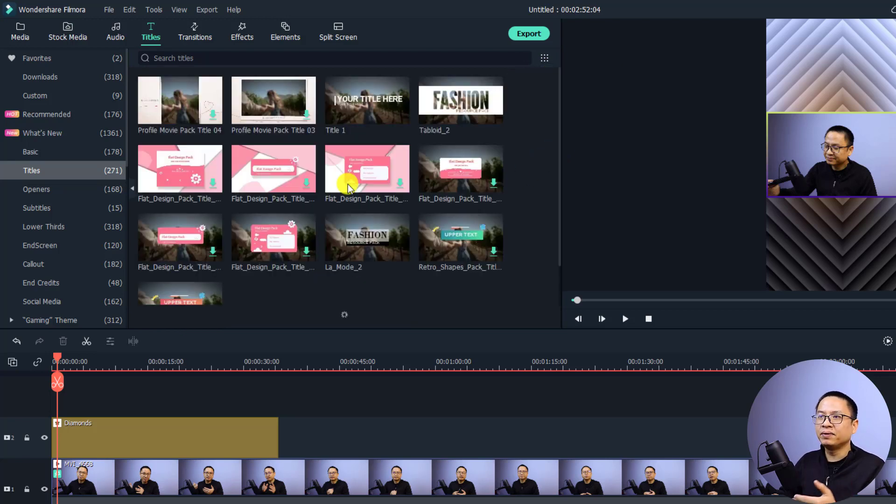
# - Place the first Summer_Set_Sunshine title above the Diamonds effect at the start of the timeline and preview its animation
pyautogui.scroll(-3, 354, 189)
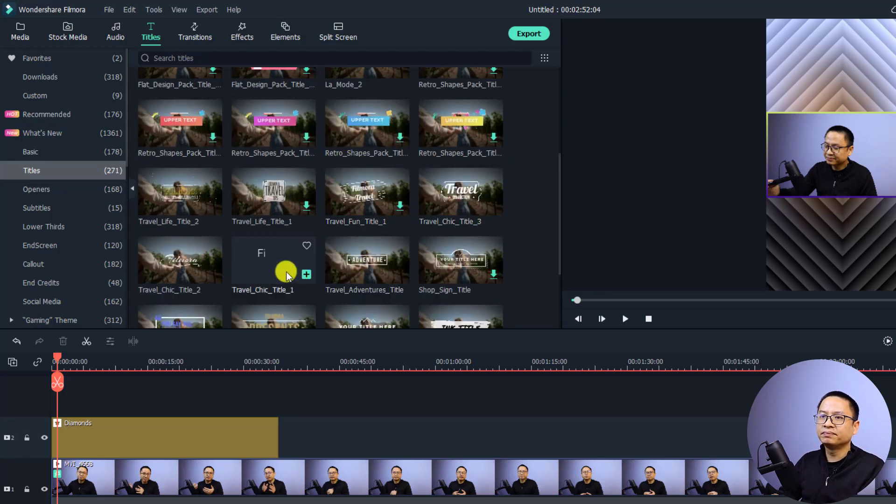
pyautogui.scroll(-3, 261, 259)
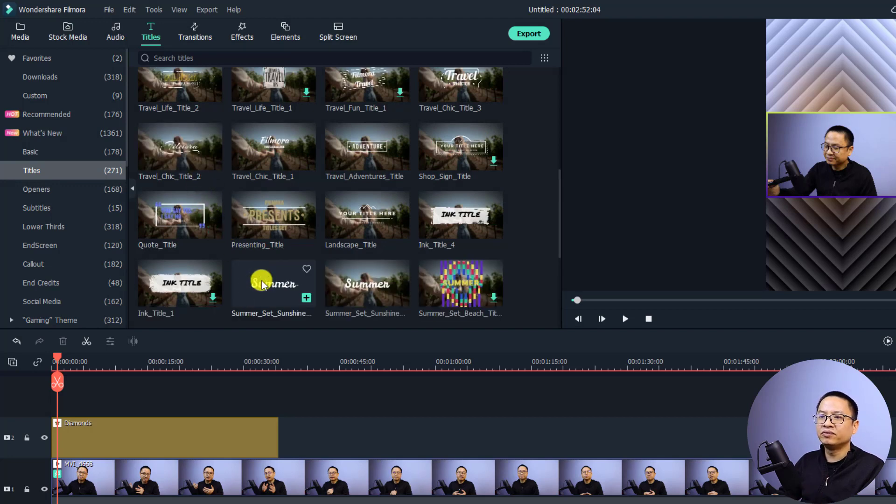
pyautogui.moveTo(261, 289); pyautogui.dragTo(56, 397)
pyautogui.press('space')
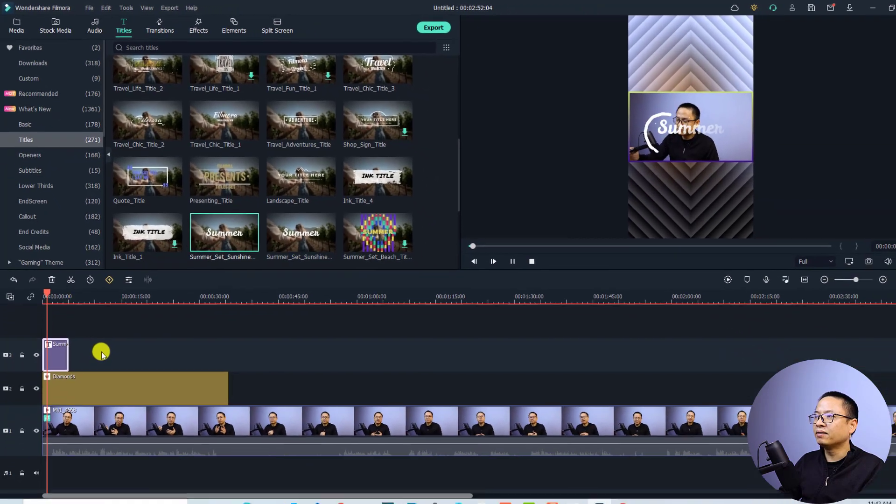
pyautogui.press('space')
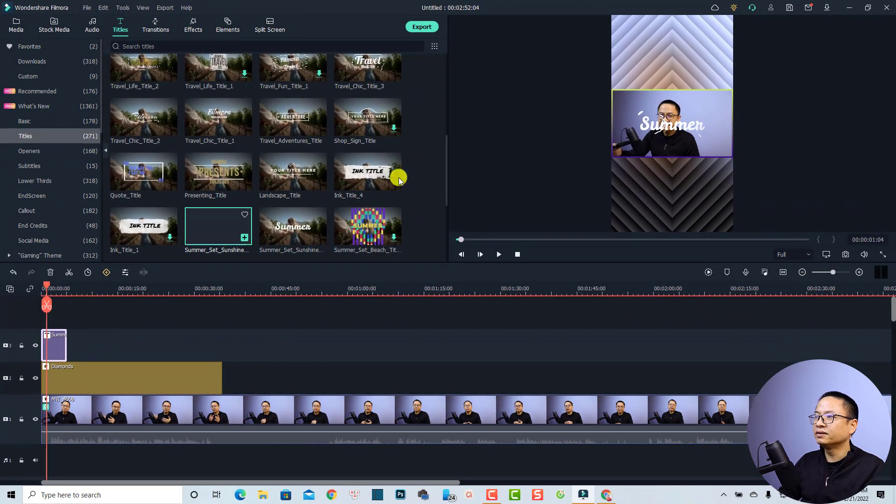
# - Move the Summer text up into the blurred area above the bordered video in the preview, and play the result
pyautogui.click(667, 128)
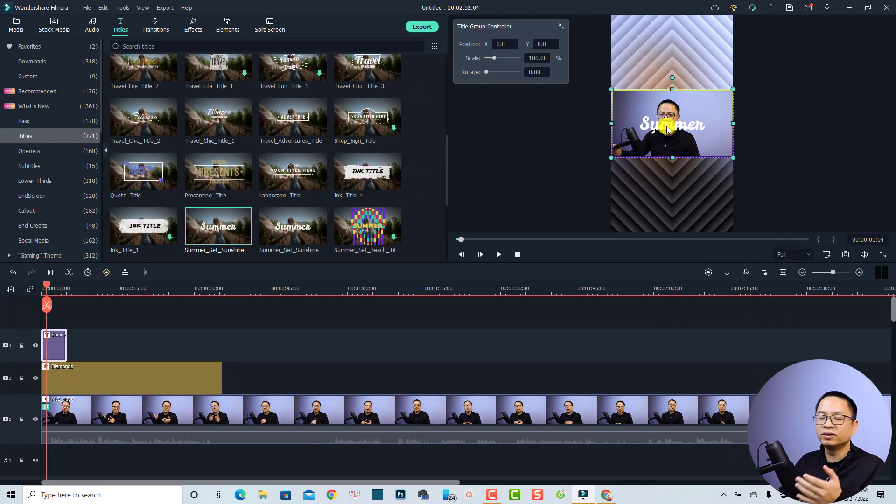
pyautogui.moveTo(668, 129); pyautogui.dragTo(666, 52)
pyautogui.click(669, 135)
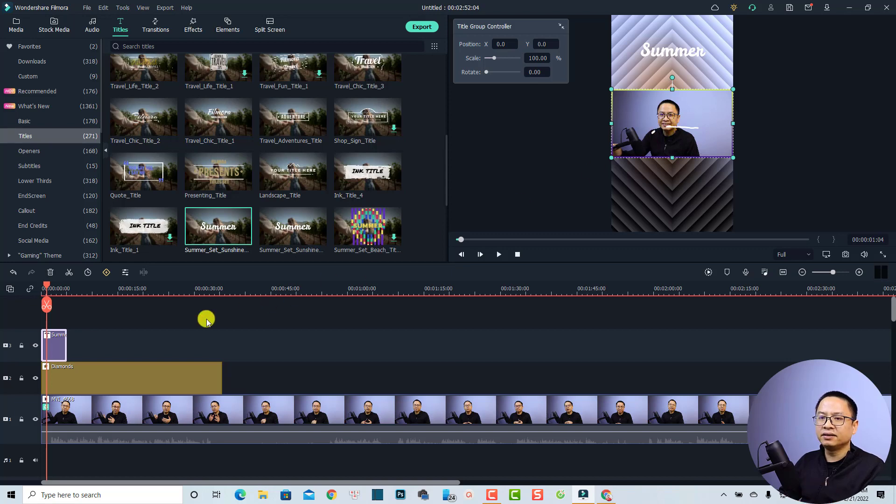
pyautogui.click(189, 326)
pyautogui.press('space')
pyautogui.press('space')
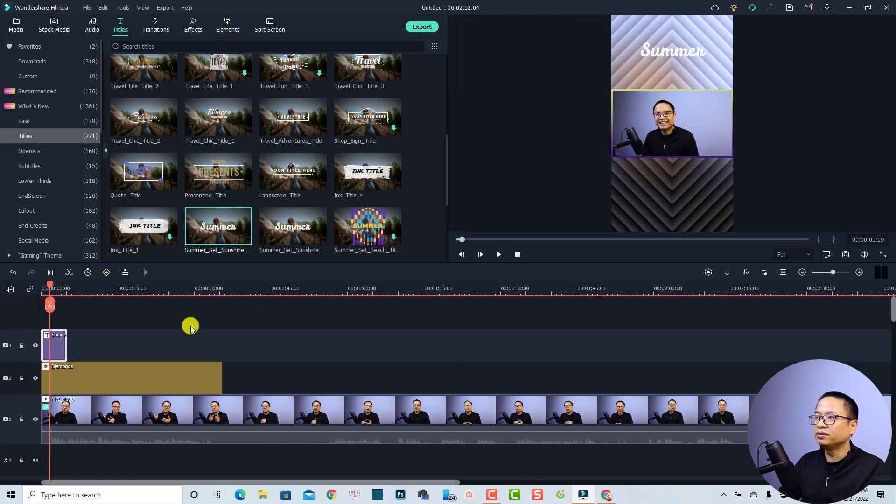
# - Replace the title's text "Summer" with "Reviewer" and accept the change
pyautogui.click(60, 343)
pyautogui.doubleClick(54, 347)
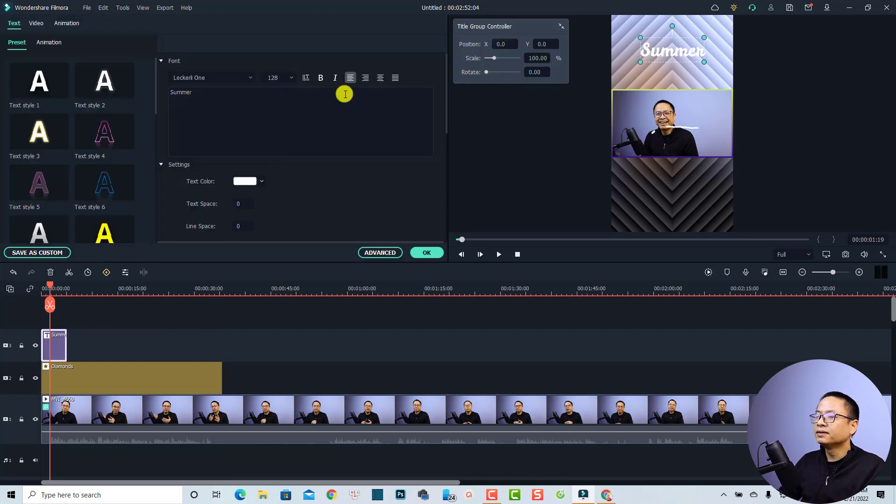
pyautogui.click(234, 98)
pyautogui.hotkey('ctrl', 'a')
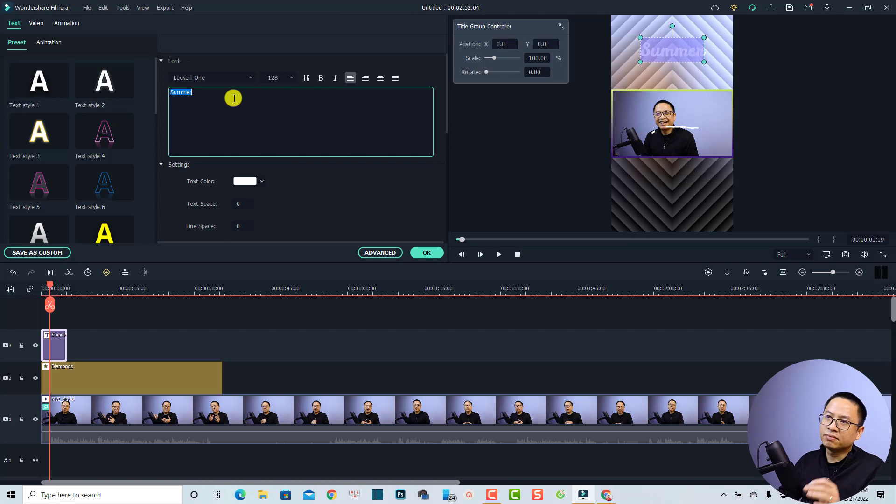
pyautogui.write('Re')
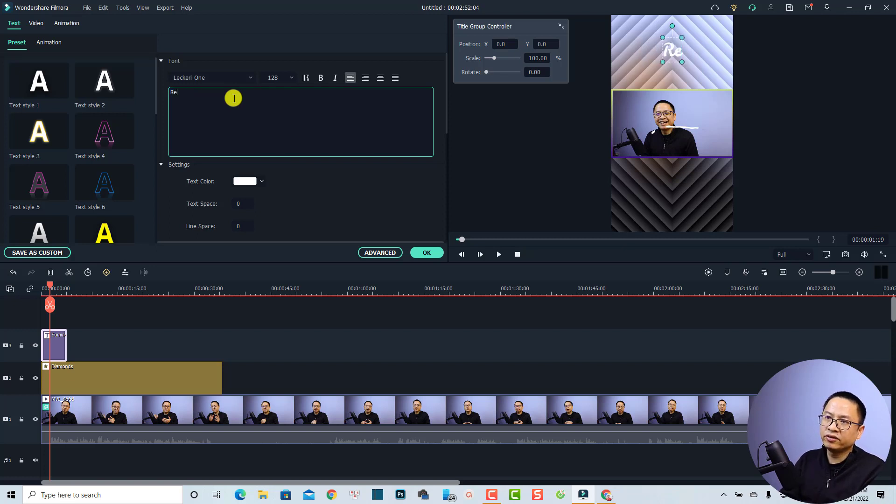
pyautogui.write('viewer')
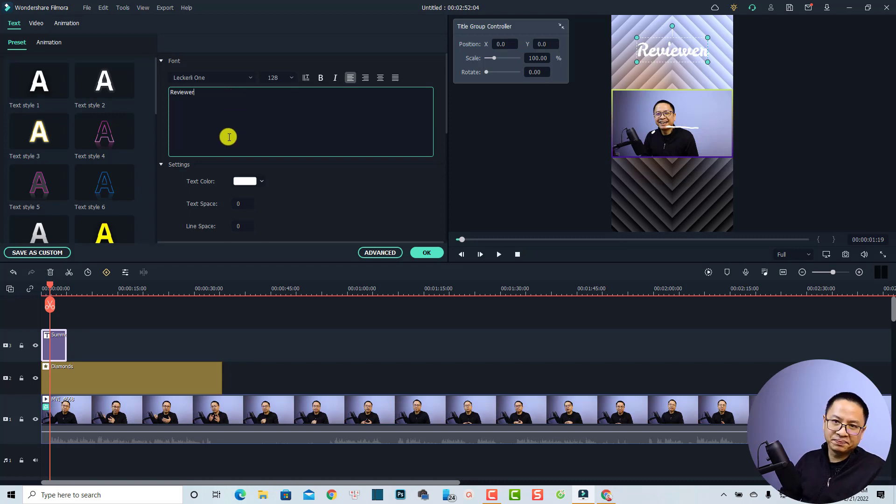
pyautogui.click(426, 253)
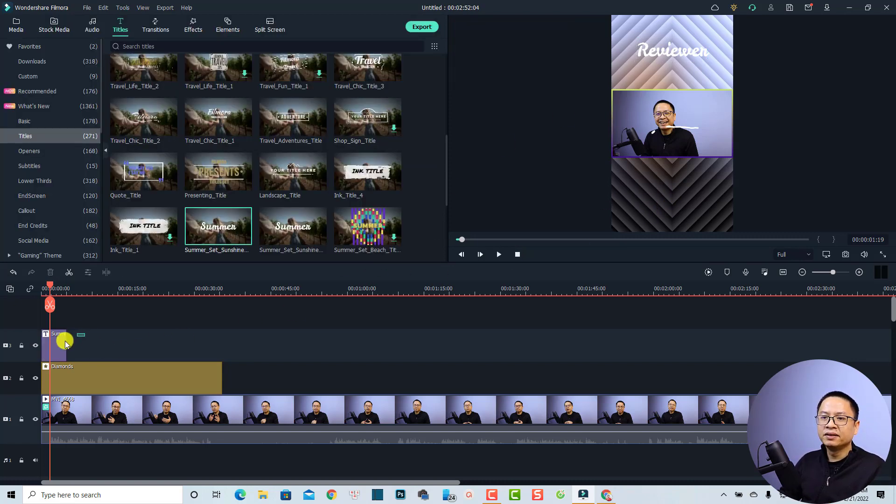
# - Select the Reviewer title, and lock the tracks holding the Diamonds effect, the MVI_4668 clip and the title
pyautogui.click(54, 346)
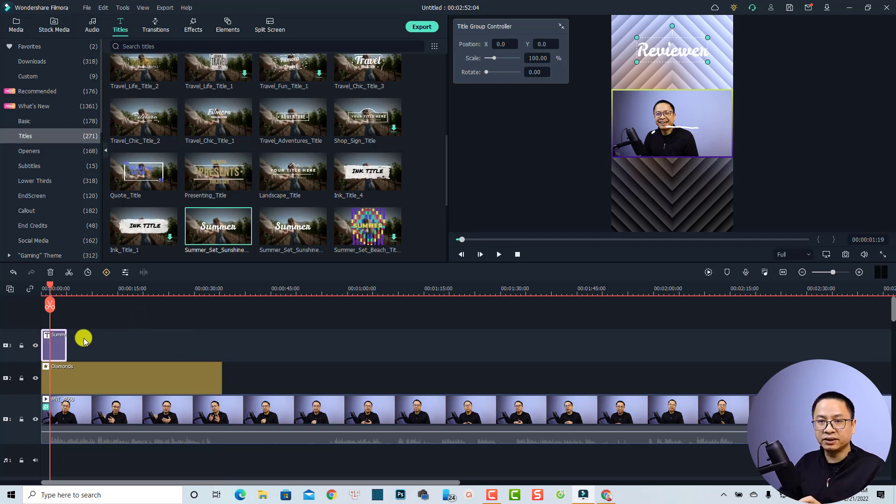
pyautogui.click(21, 378)
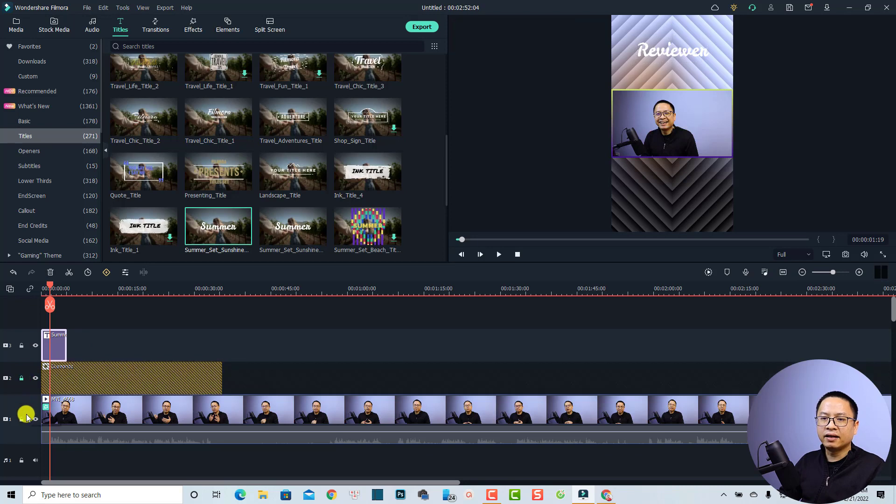
pyautogui.click(21, 419)
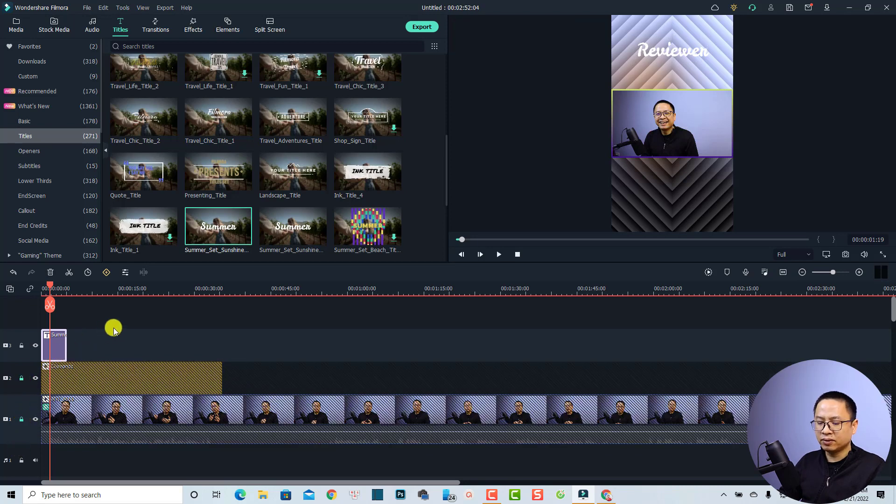
pyautogui.click(21, 346)
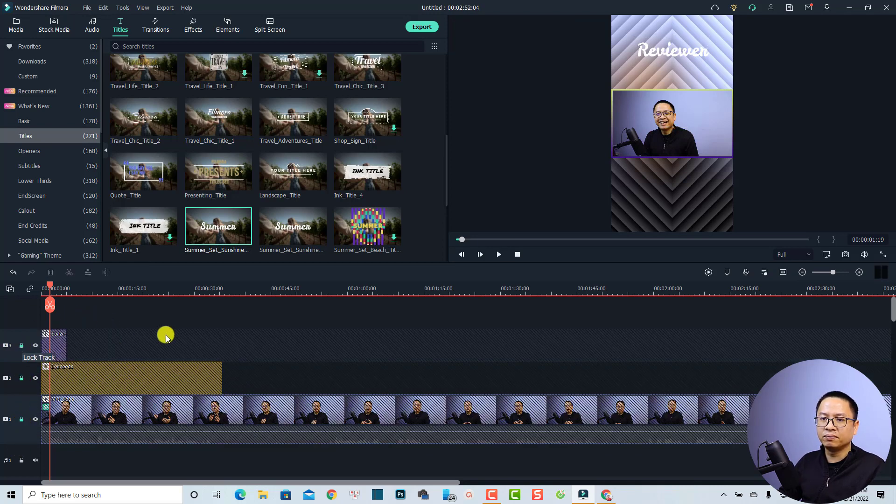
# - Paste a copy of the Reviewer title on a new top track, aligned with the timeline start, and show the frame at 00:00:02:21
pyautogui.hotkey('alt', 'a')
pyautogui.moveTo(69, 344); pyautogui.dragTo(58, 344)
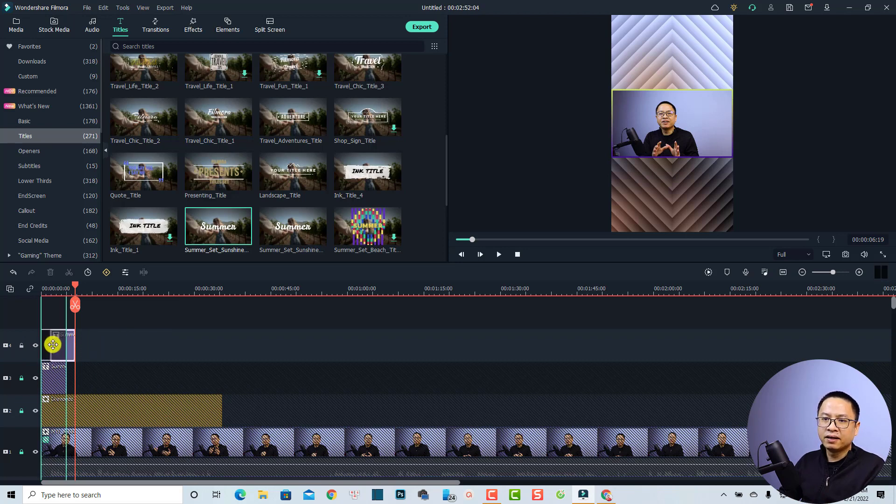
pyautogui.click(56, 290)
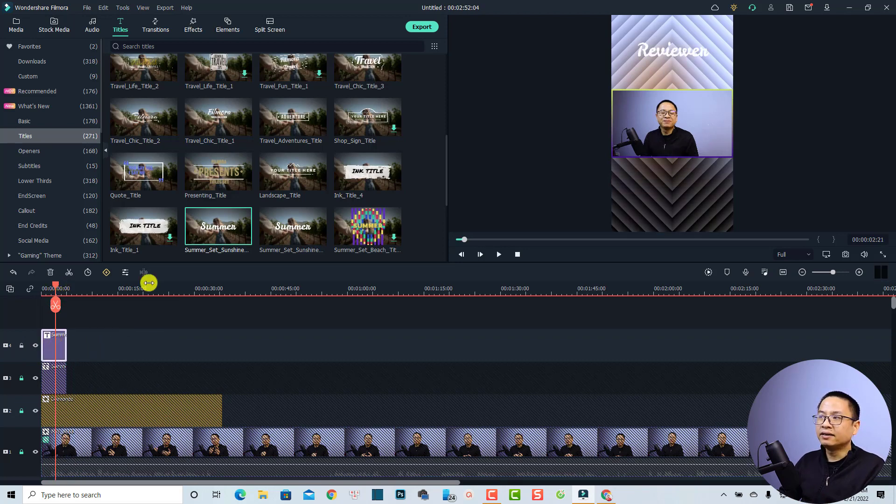
# - Move the copied Reviewer title into the blurred area below the bordered video, and replace its text with "Hello"
pyautogui.click(687, 55)
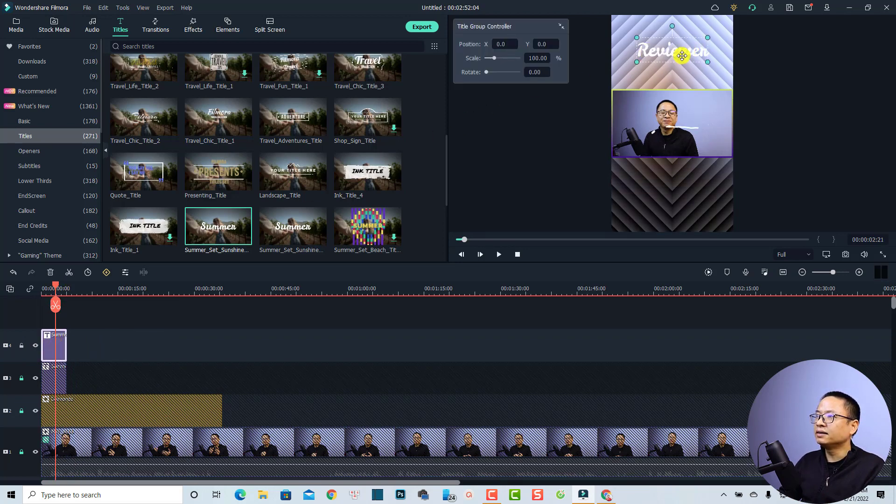
pyautogui.moveTo(681, 54); pyautogui.dragTo(681, 196)
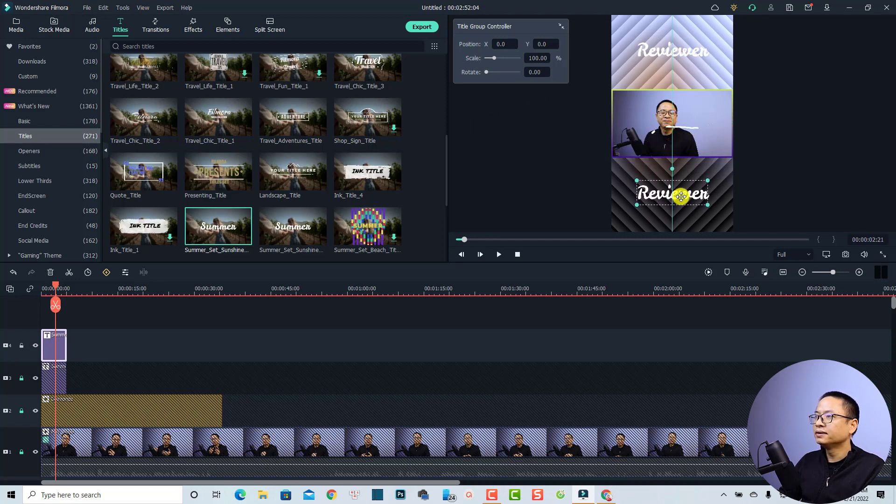
pyautogui.doubleClick(681, 196)
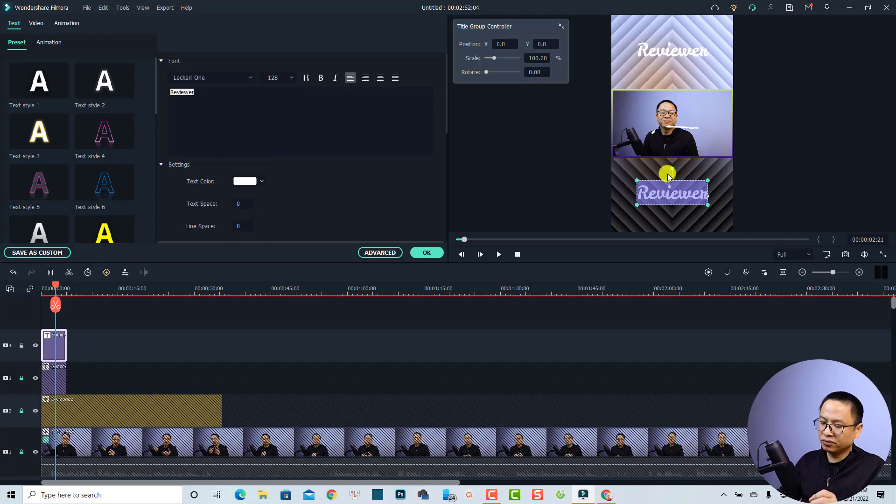
pyautogui.write('Hello')
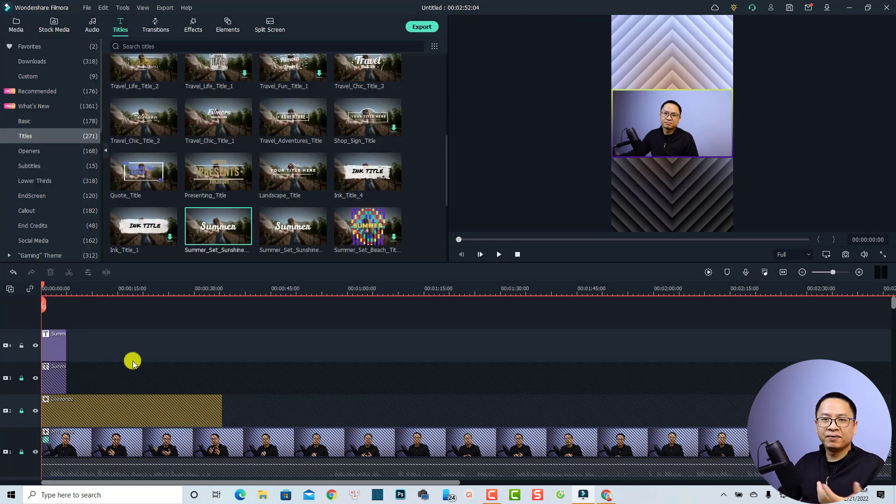
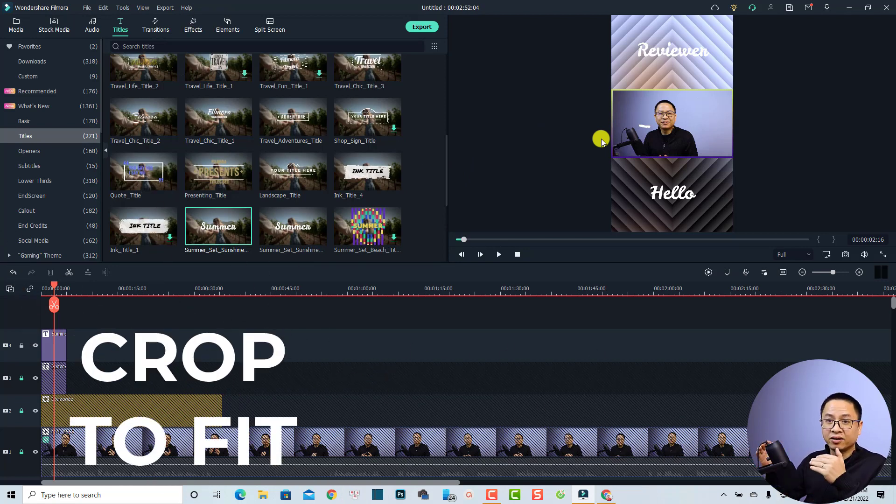
# - Split the MVI_4668 clip at 00:00:56:04, and briefly play the part after the cut
pyautogui.click(327, 443)
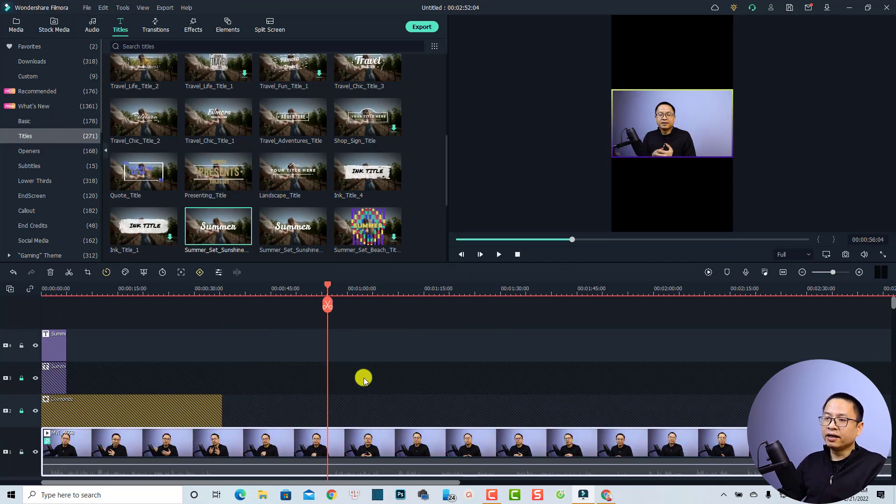
pyautogui.click(328, 305)
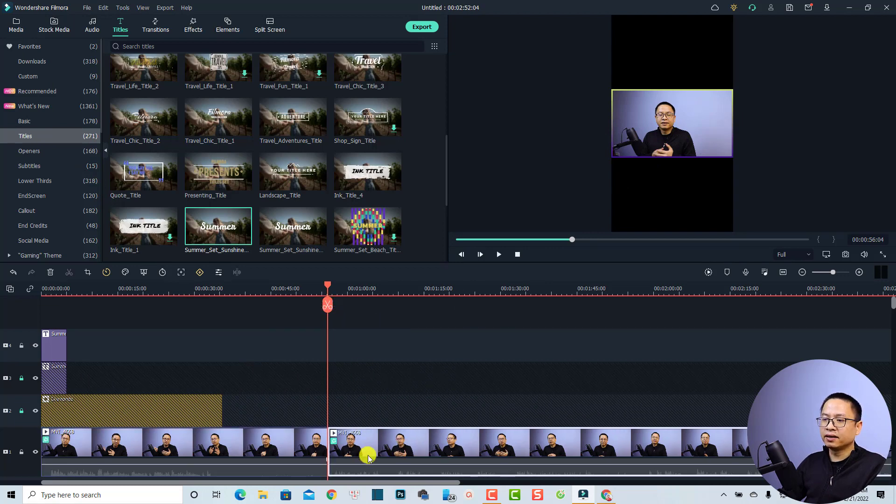
pyautogui.press('space')
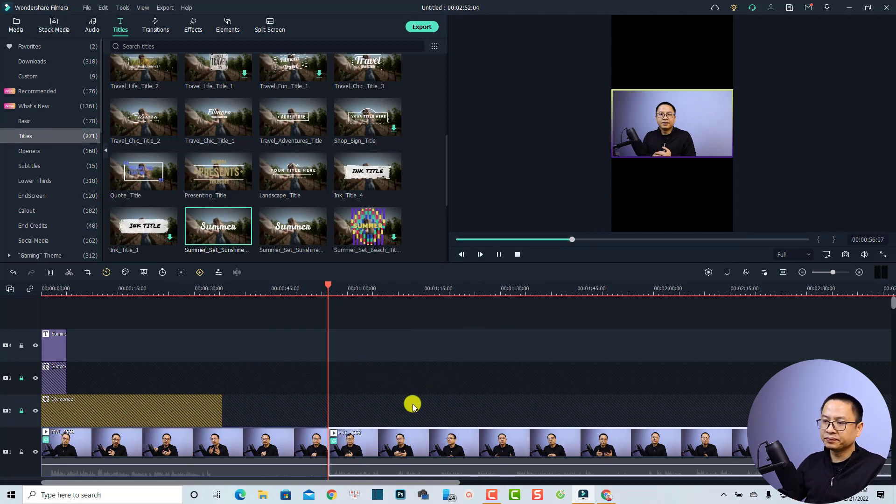
pyautogui.press('space')
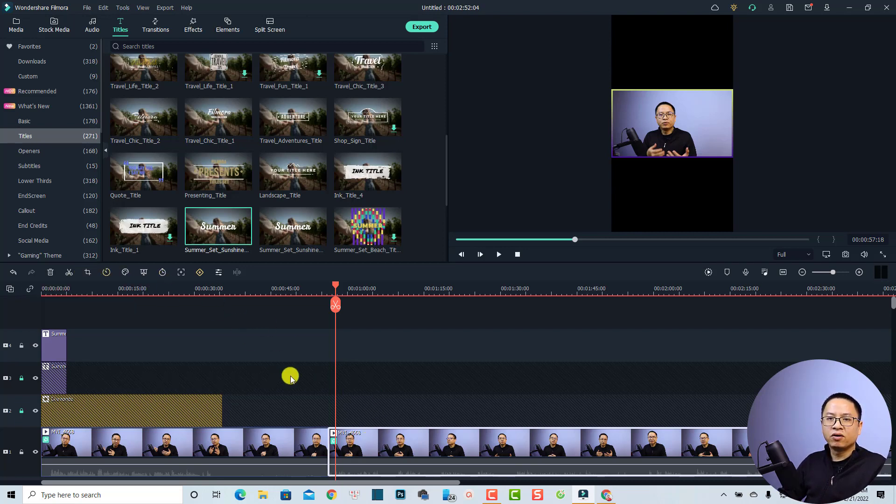
# - Apply Crop to Fit to the second part of the MVI_4668 clip, and play the result up to 00:01:00:00
pyautogui.rightClick(375, 452)
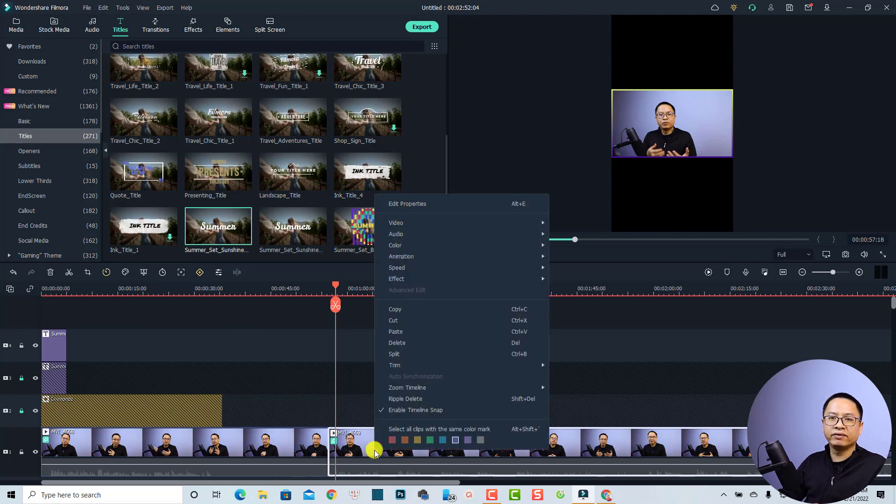
pyautogui.moveTo(419, 224)
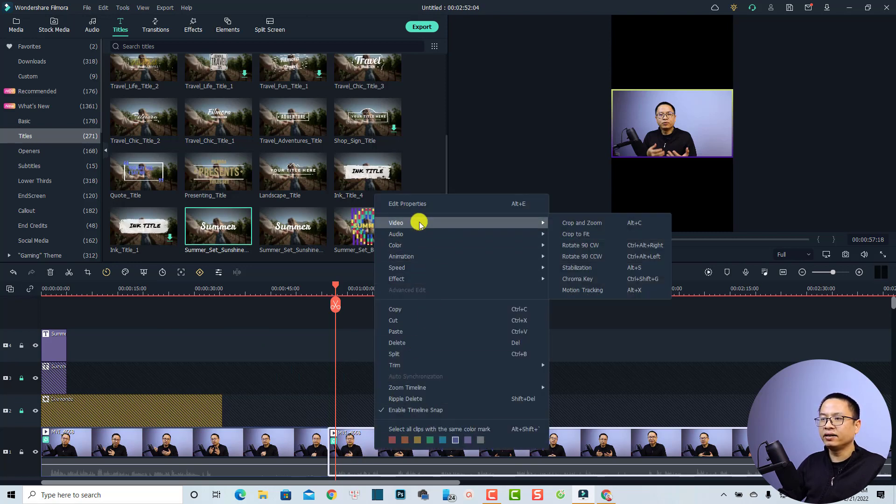
pyautogui.click(581, 239)
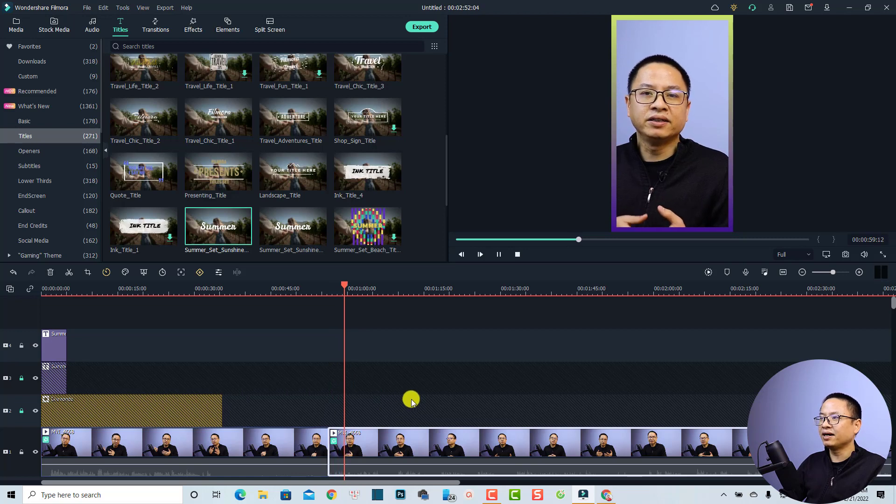
pyautogui.press('space')
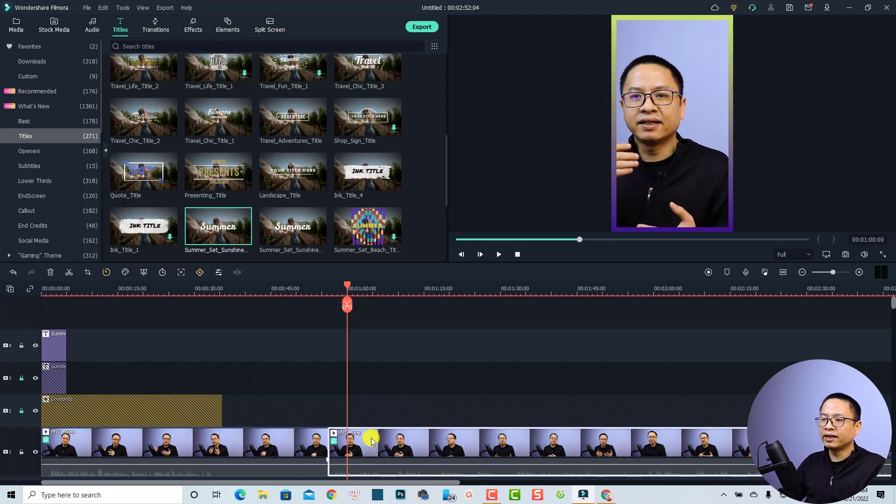
# - Shift the second clip part's 608 x 1080 crop frame to the left so it centres on the speaker, and accept the crop
pyautogui.click(86, 272)
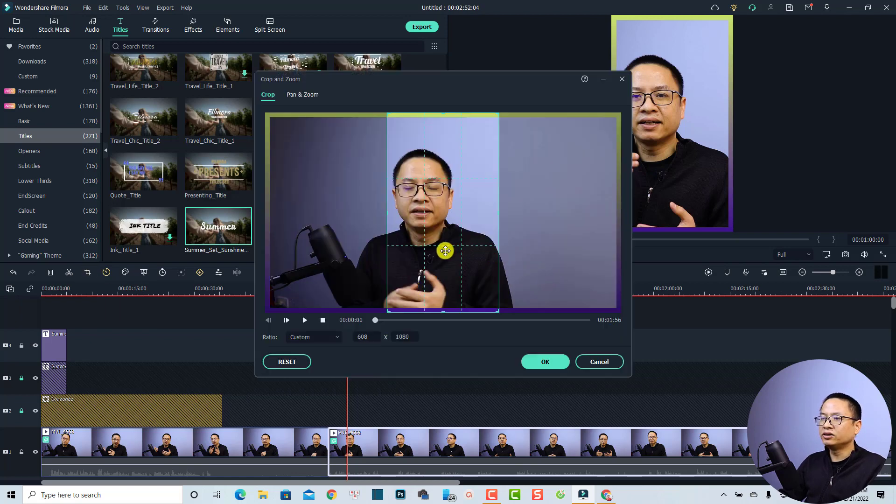
pyautogui.moveTo(445, 251); pyautogui.dragTo(422, 251)
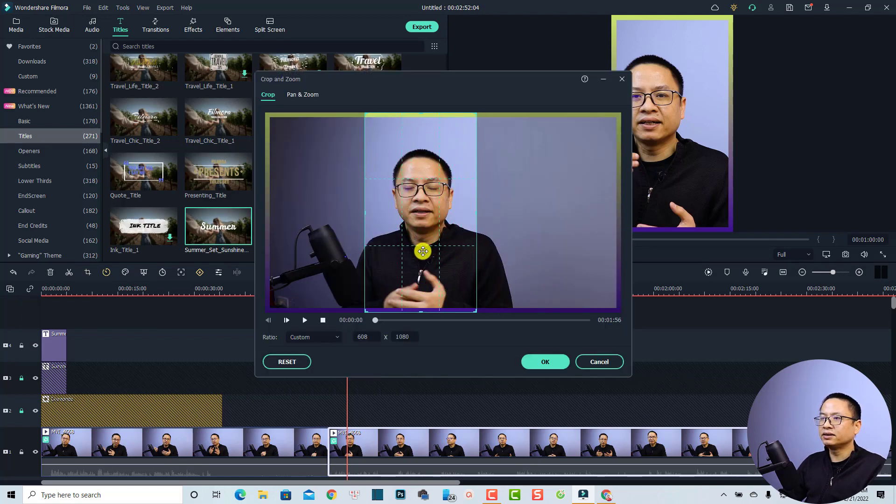
pyautogui.click(545, 363)
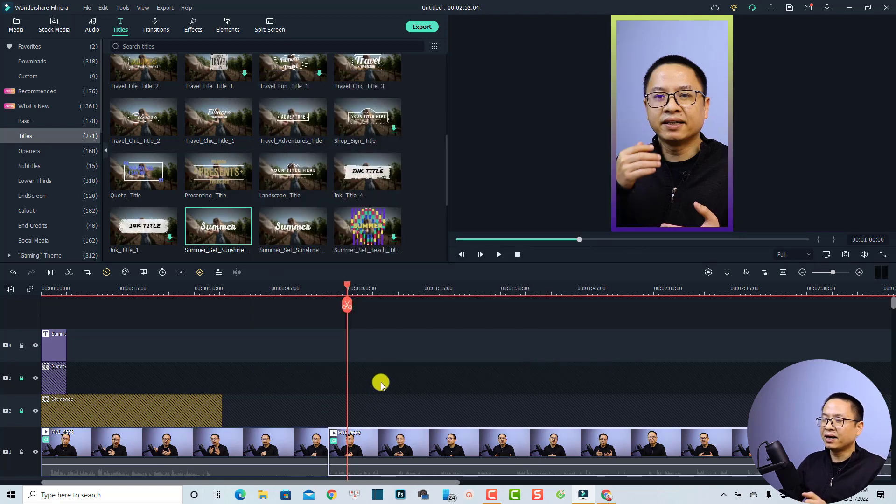